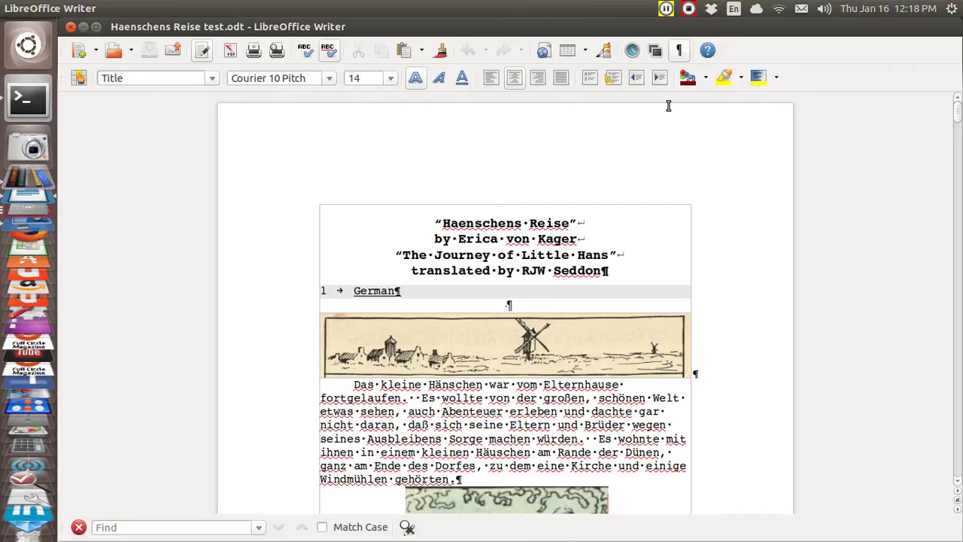
Page through the German story from its title page to the strip illustration of the boy, fish and starfish
{"action": "key", "text": "Down"}
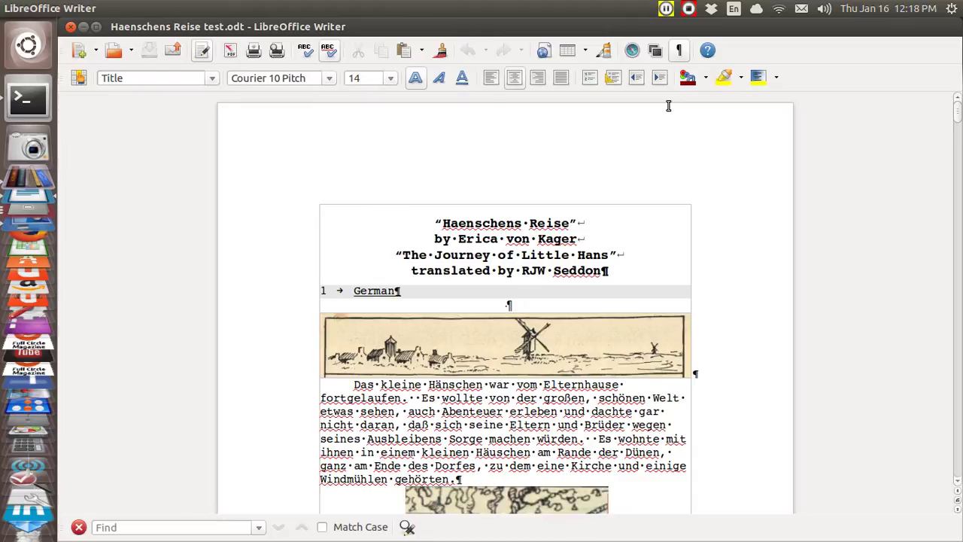
{"action": "scroll", "coordinate": [668, 105], "scroll_direction": "down", "scroll_amount": 5}
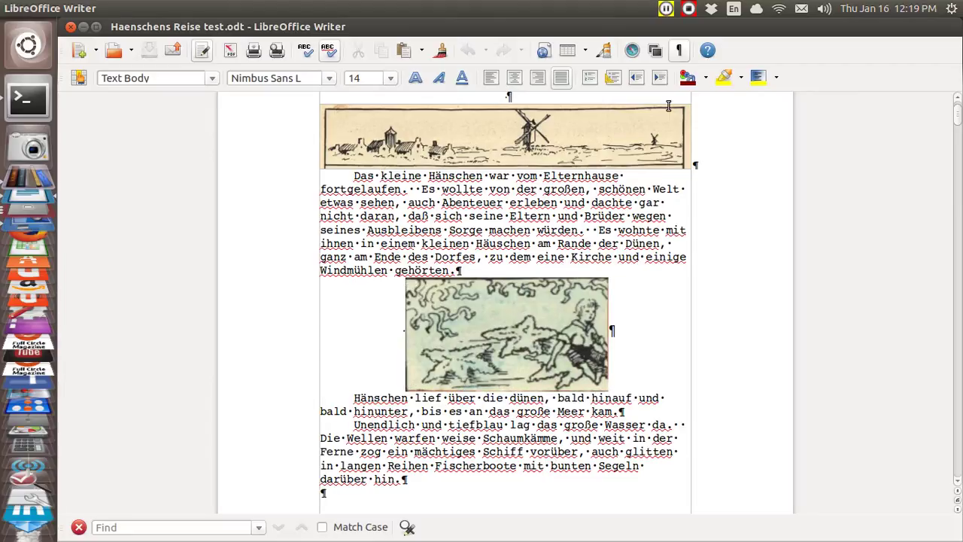
{"action": "key", "text": "Page_Down"}
{"action": "key", "text": "Page_Down"}
{"action": "key", "text": "Page_Down"}
{"action": "key", "text": "Page_Down"}
{"action": "key", "text": "Page_Down"}
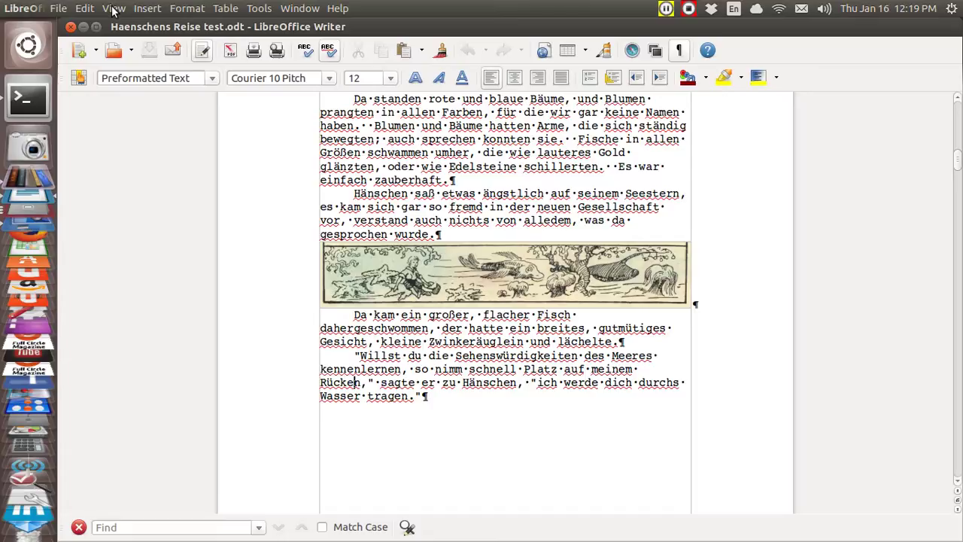
Zoom the document to 200% and show the full width of the text beneath the fish illustration
{"action": "left_click", "coordinate": [114, 8]}
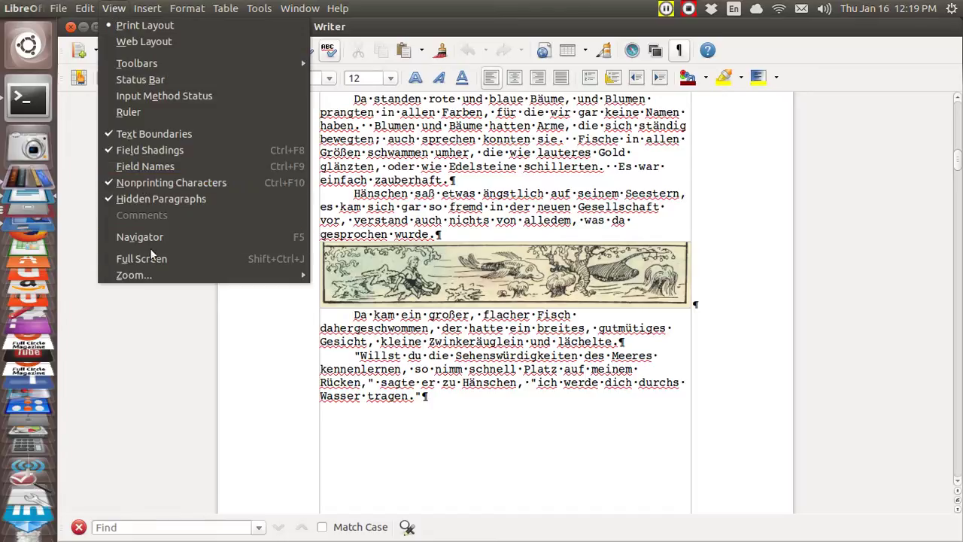
{"action": "mouse_move", "coordinate": [152, 276]}
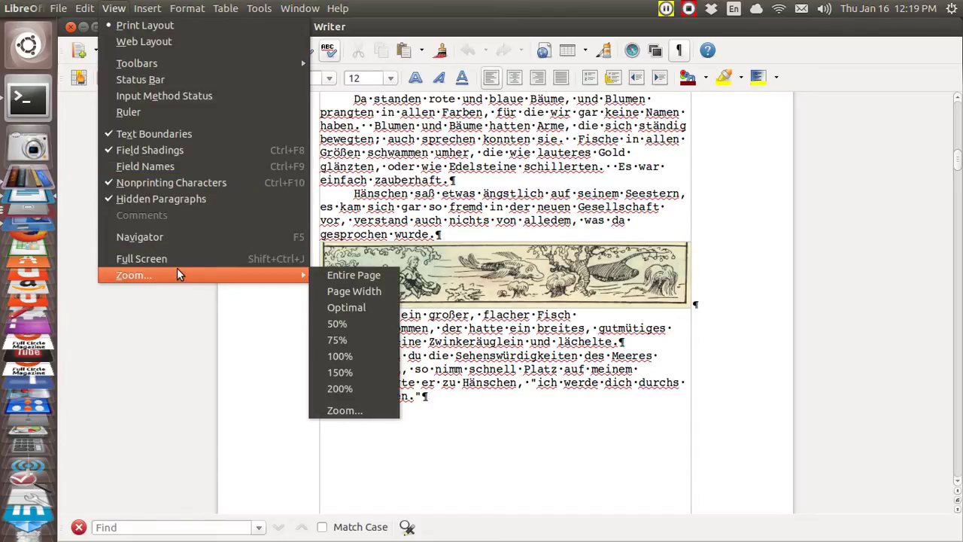
{"action": "left_click", "coordinate": [350, 387]}
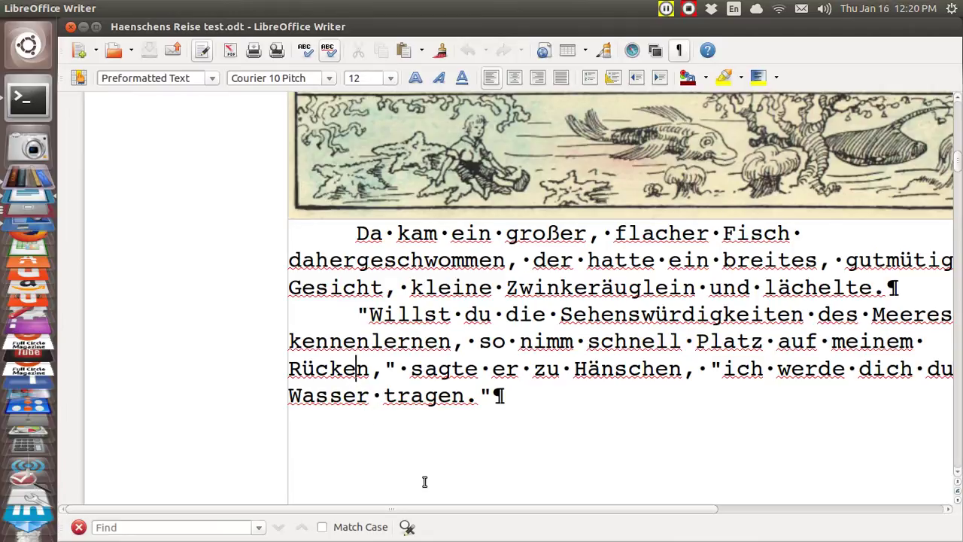
{"action": "left_click_drag", "start_coordinate": [431, 510], "coordinate": [544, 509]}
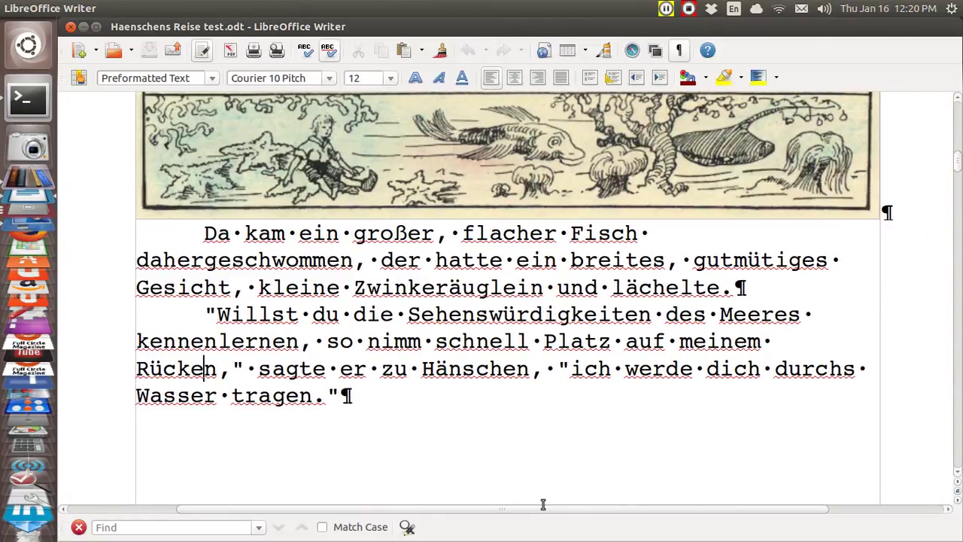
{"action": "left_click", "coordinate": [203, 369]}
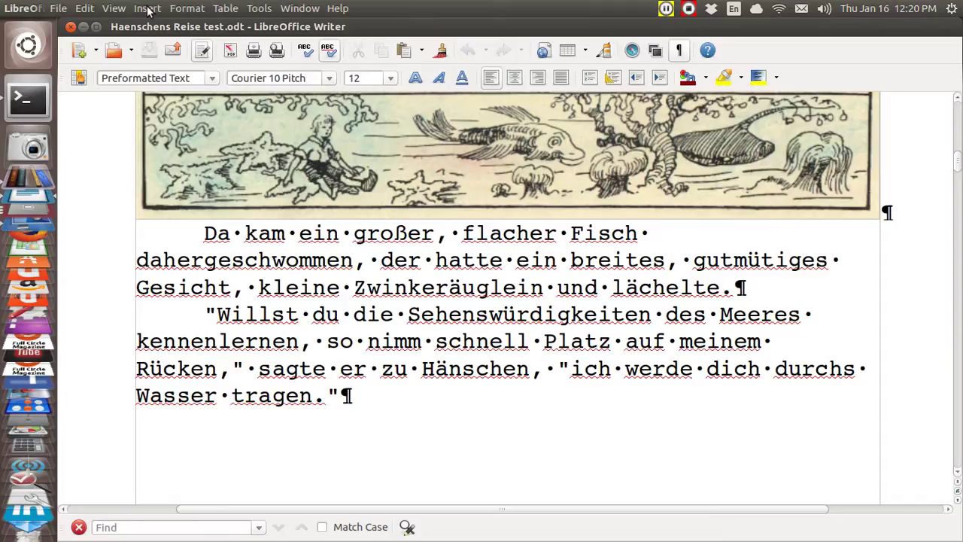
Switch the document to Web Layout and find the strip illustration of the boy and the fish again
{"action": "left_click", "coordinate": [115, 8]}
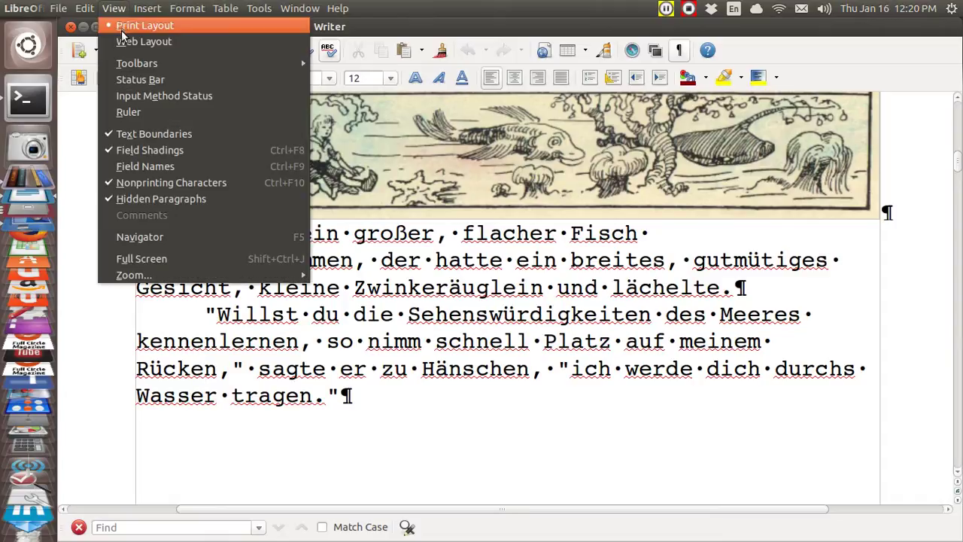
{"action": "left_click", "coordinate": [124, 42]}
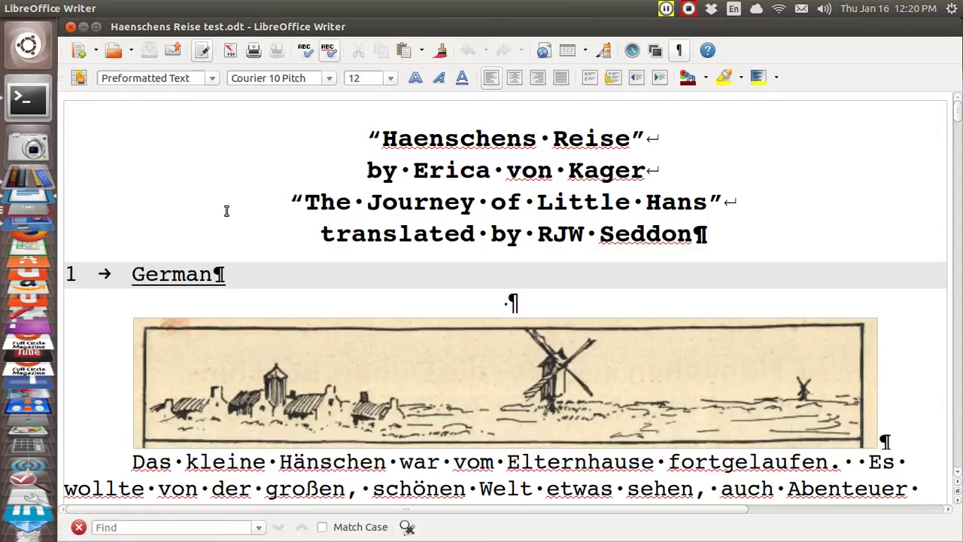
{"action": "scroll", "coordinate": [226, 210], "scroll_direction": "down", "scroll_amount": 10}
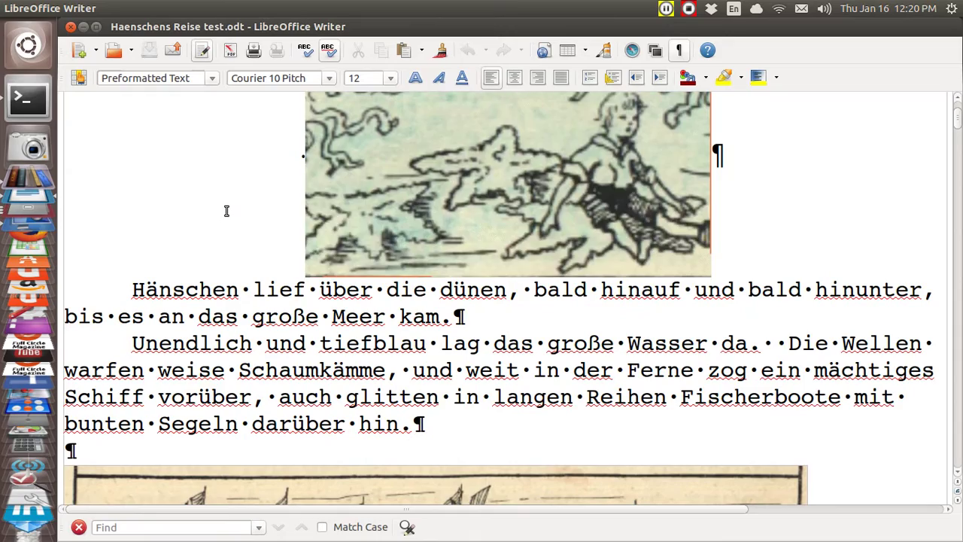
{"action": "scroll", "coordinate": [227, 211], "scroll_direction": "down", "scroll_amount": 15}
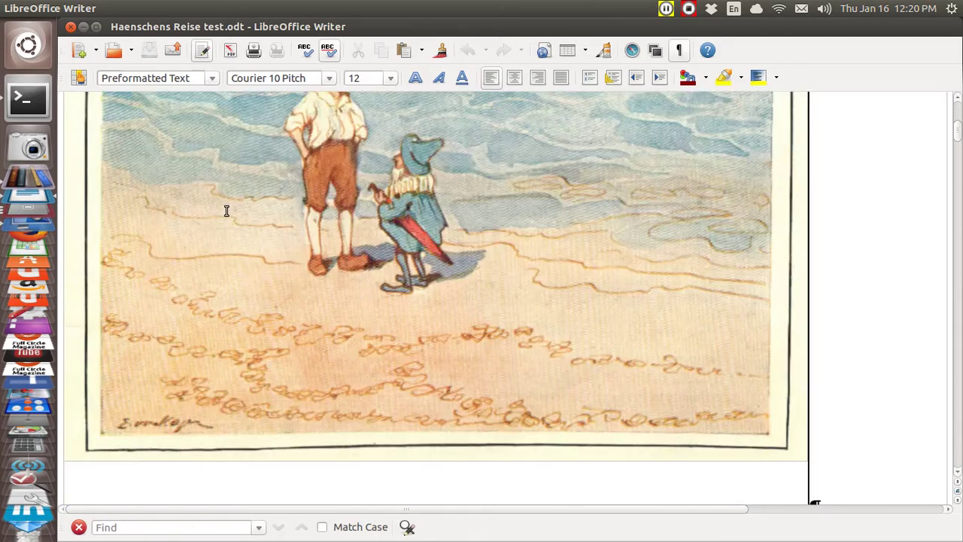
{"action": "scroll", "coordinate": [226, 211], "scroll_direction": "down", "scroll_amount": 15}
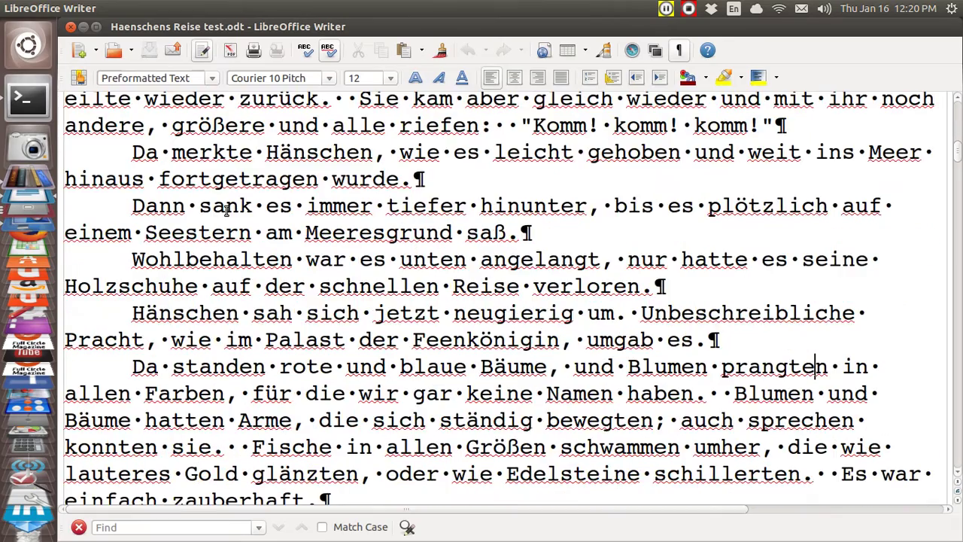
{"action": "scroll", "coordinate": [226, 210], "scroll_direction": "down", "scroll_amount": 9}
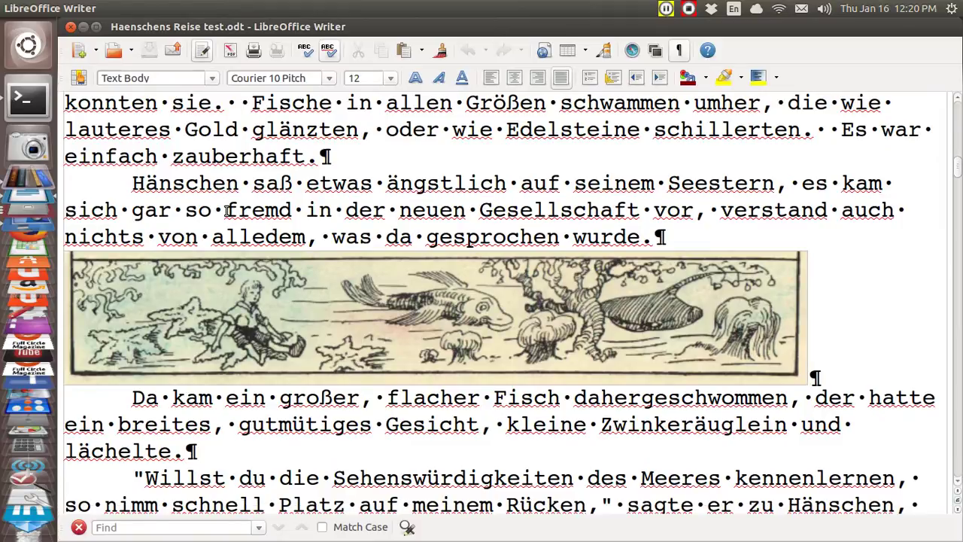
Minimize the story document and switch to the Files window showing the haenschensReise folder
{"action": "left_click", "coordinate": [84, 27]}
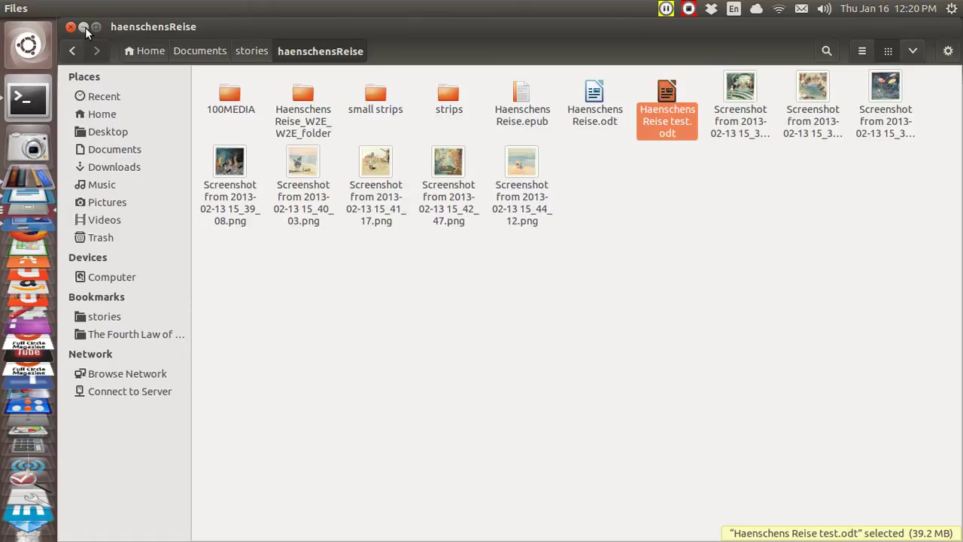
{"action": "left_click", "coordinate": [85, 27]}
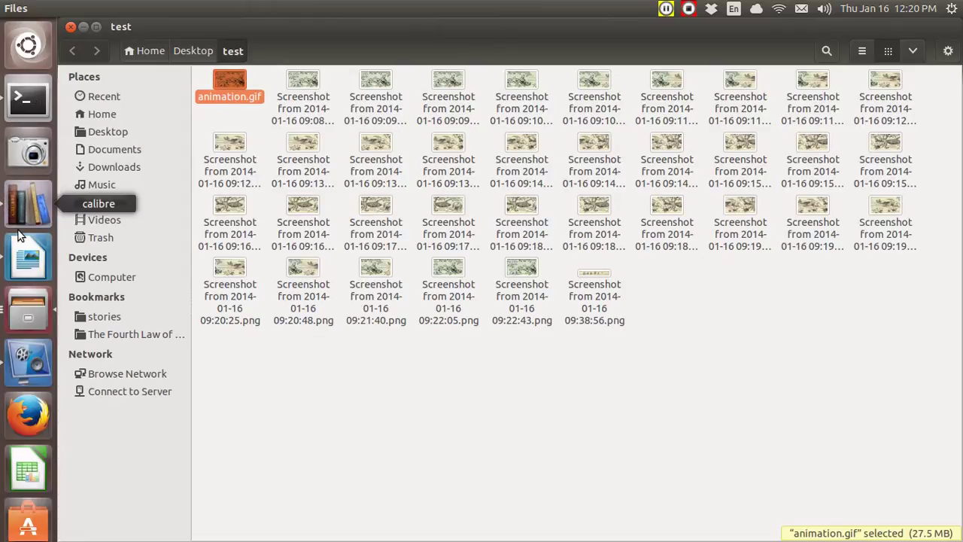
{"action": "left_click", "coordinate": [28, 311]}
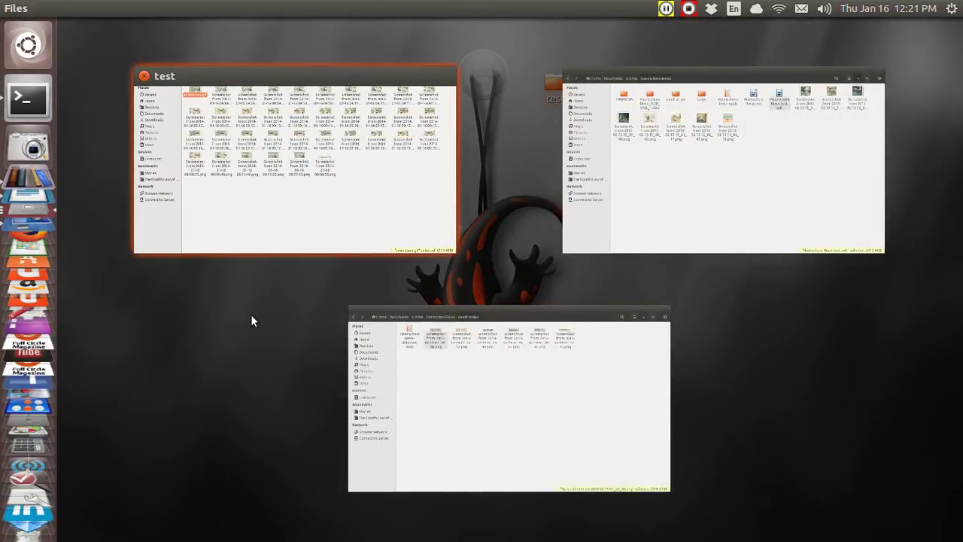
{"action": "left_click", "coordinate": [668, 159]}
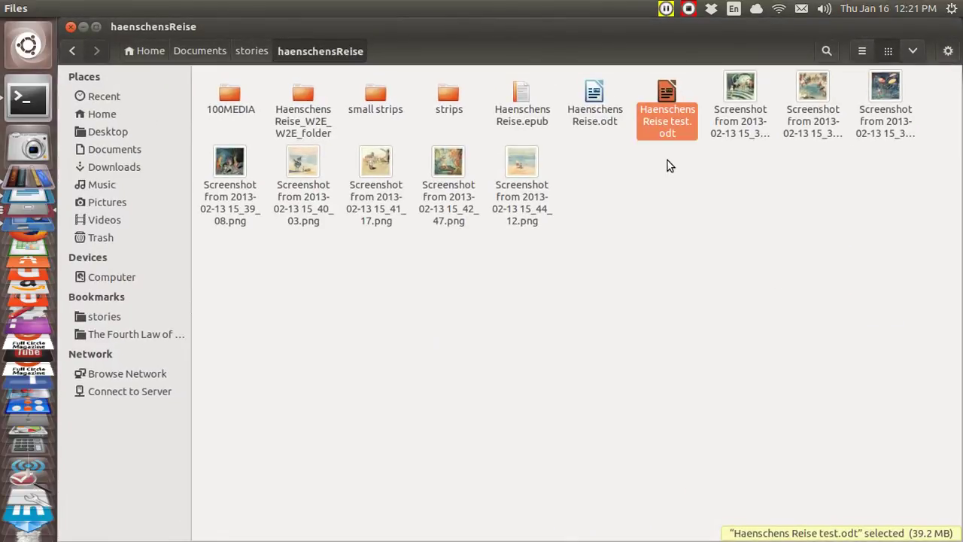
{"action": "double_click", "coordinate": [376, 96]}
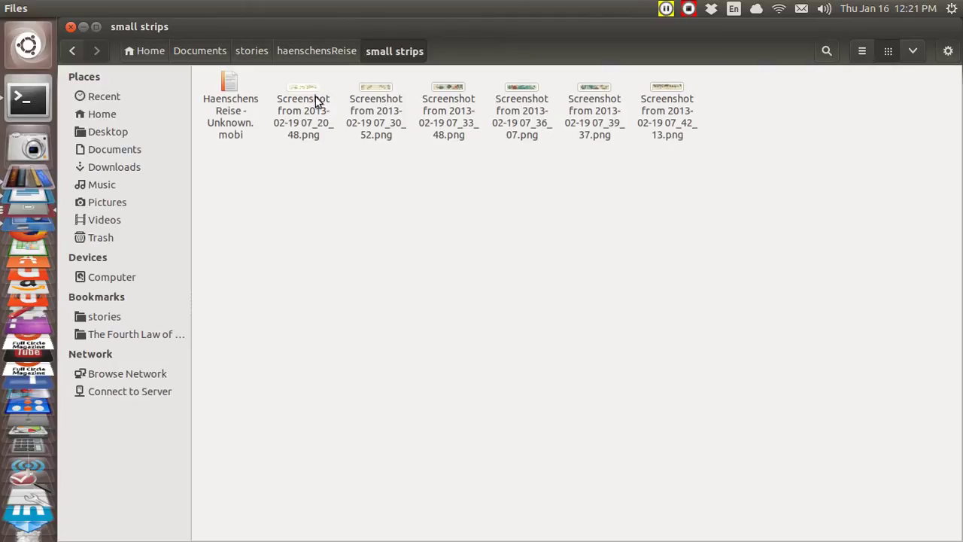
{"action": "left_click", "coordinate": [304, 98]}
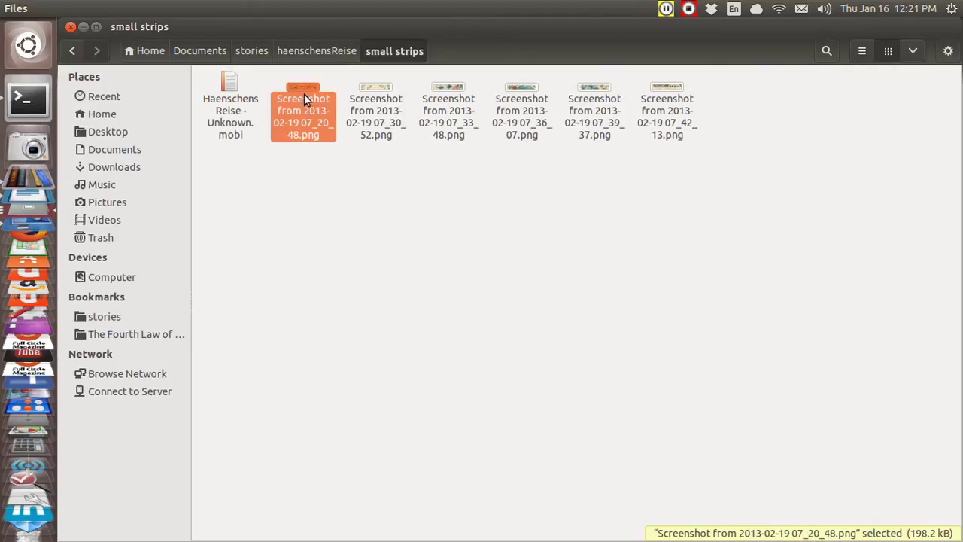
{"action": "double_click", "coordinate": [304, 94]}
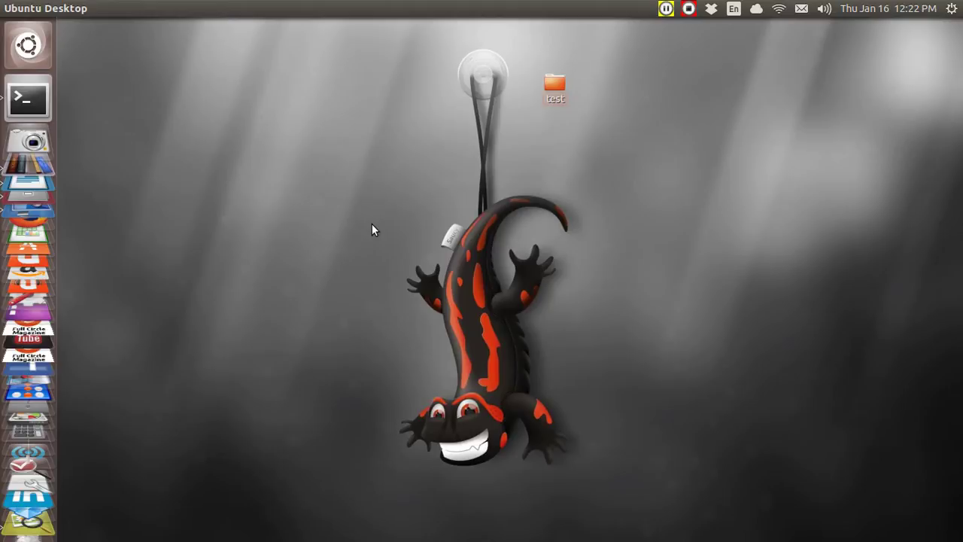
Show the workspace overview, choose the empty workspace beside the enlarged strip image, and start the Screenshot tool
{"action": "mouse_move", "coordinate": [22, 199]}
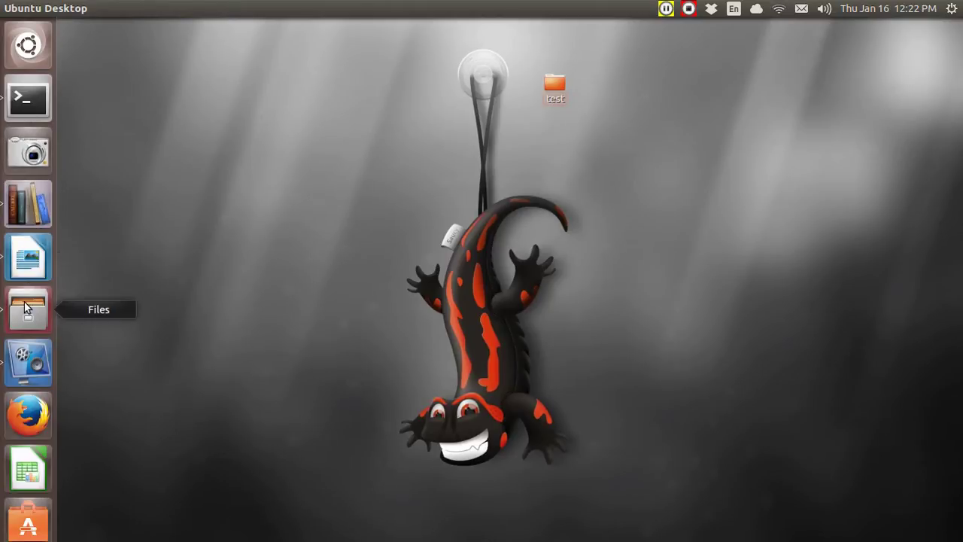
{"action": "scroll", "coordinate": [23, 527], "scroll_direction": "down", "scroll_amount": 8}
{"action": "scroll", "coordinate": [14, 527], "scroll_direction": "down", "scroll_amount": 5}
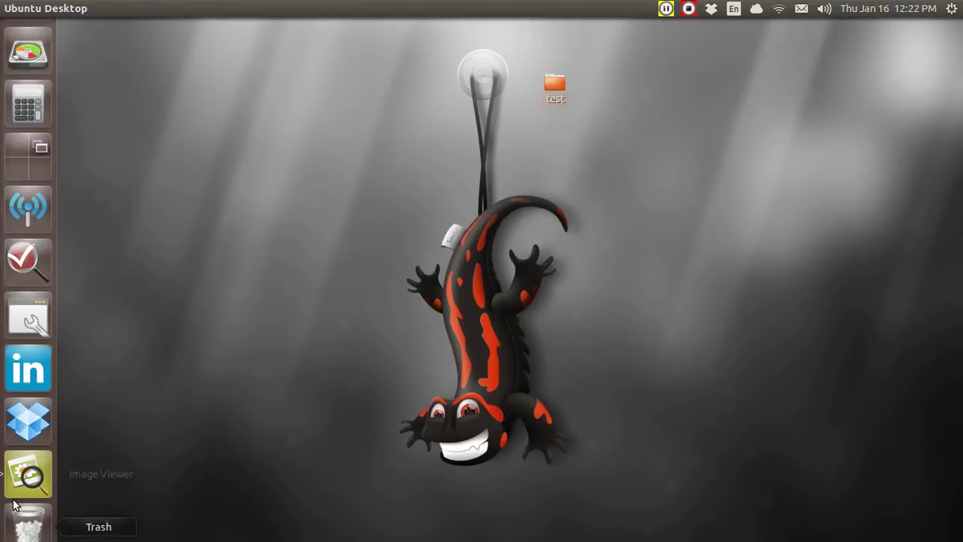
{"action": "left_click", "coordinate": [23, 162]}
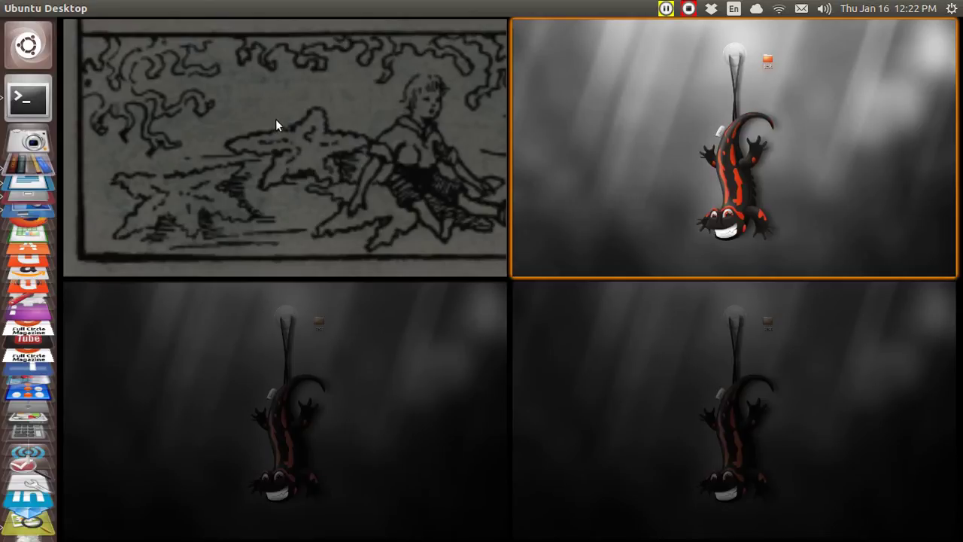
{"action": "left_click", "coordinate": [596, 135]}
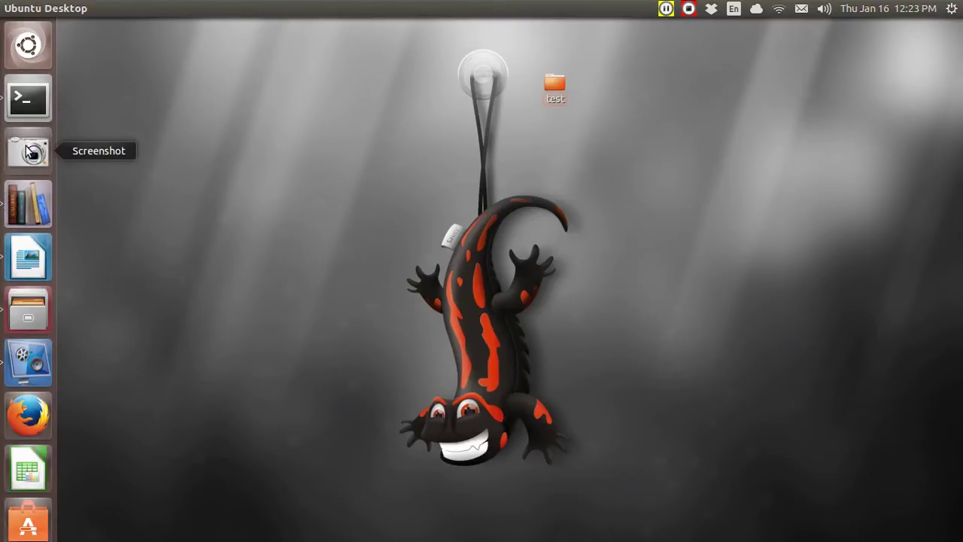
{"action": "left_click", "coordinate": [29, 153]}
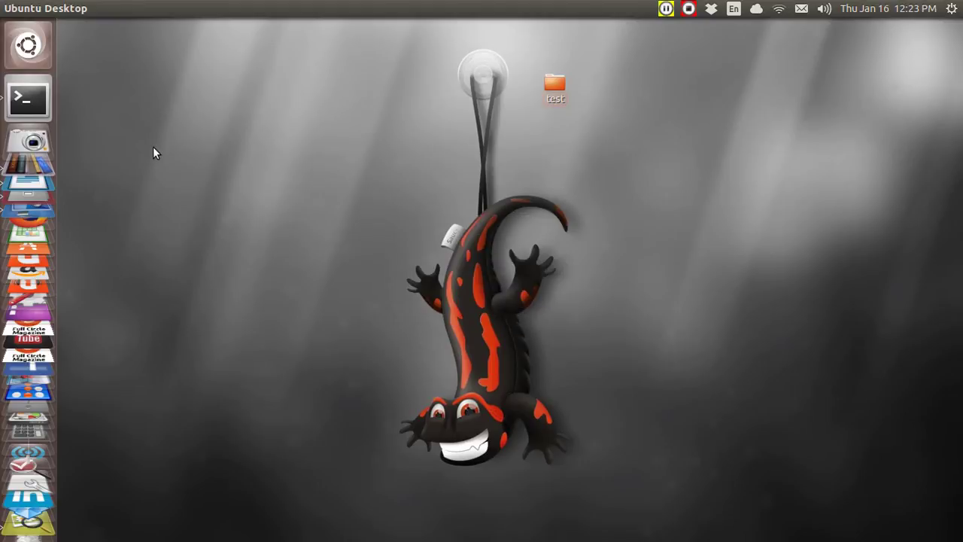
{"action": "left_click", "coordinate": [32, 137]}
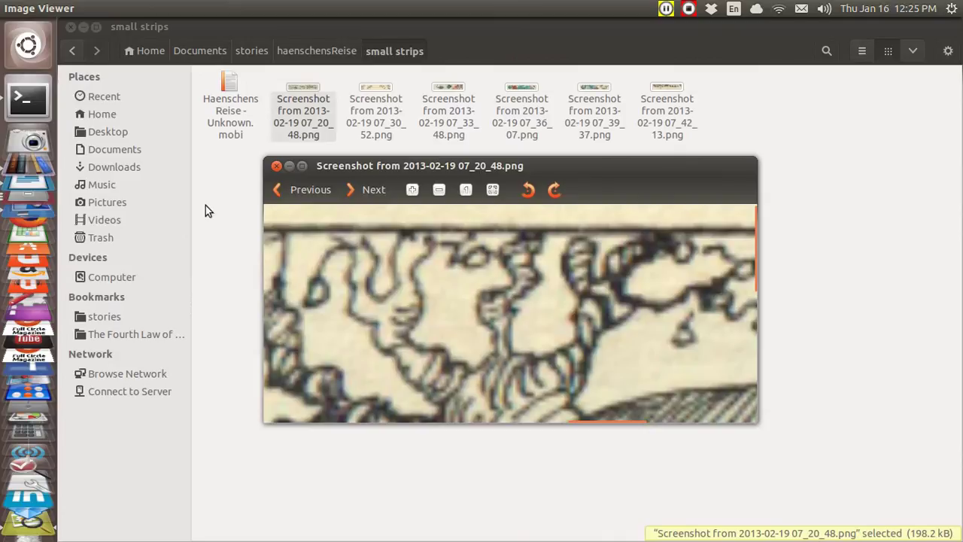
Close the strip image and minimize the small strips folder to reveal the test folder with the animation frames
{"action": "left_click", "coordinate": [276, 166]}
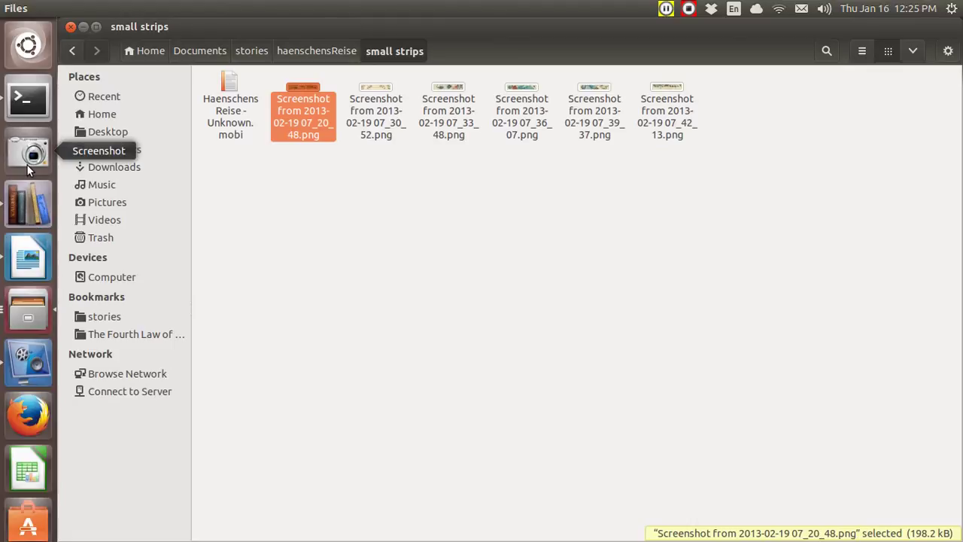
{"action": "left_click", "coordinate": [81, 27]}
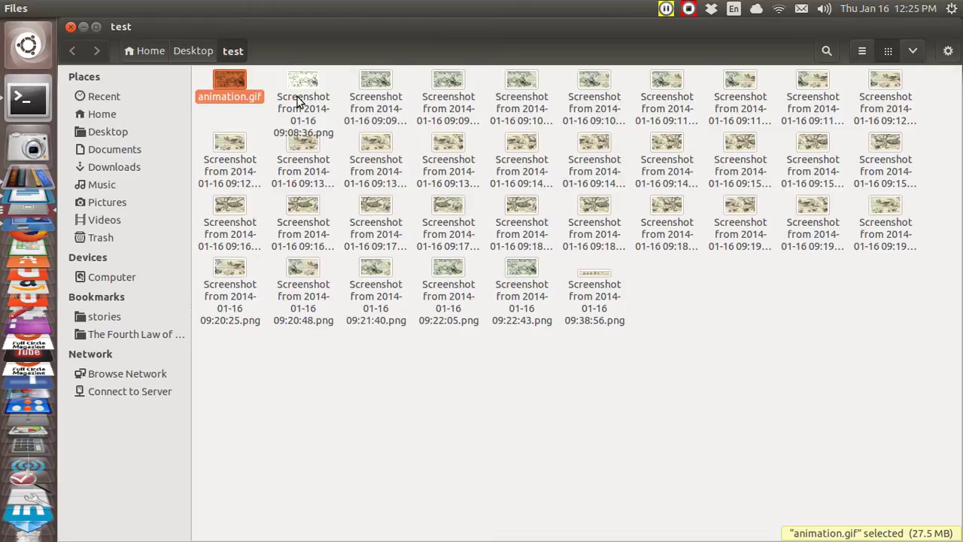
Open a terminal and recall the command changing to the Desktop test folder and "convert -delay 10 -loop 0 *.png animation.gif" from the history
{"action": "key", "text": "ctrl+alt+t"}
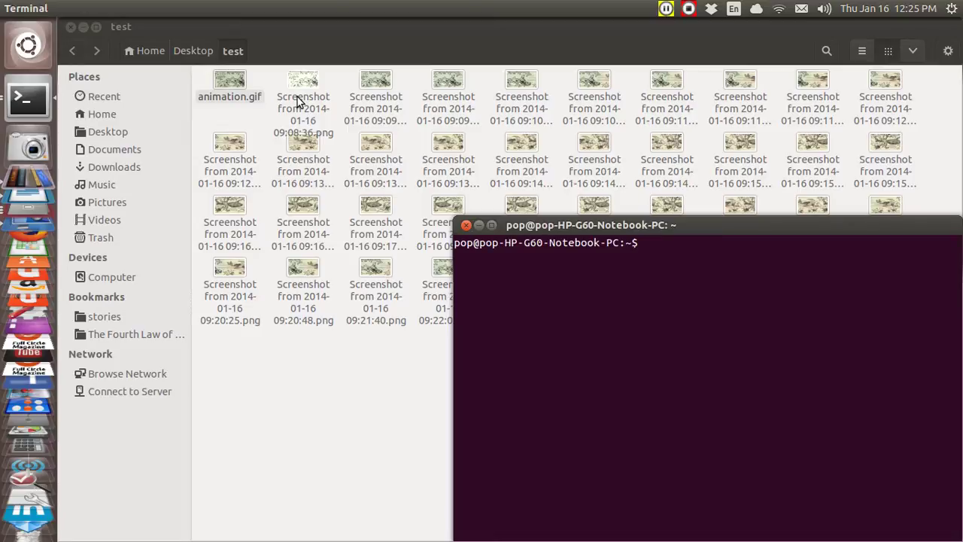
{"action": "scroll", "coordinate": [389, 219], "scroll_direction": "up", "scroll_amount": 4}
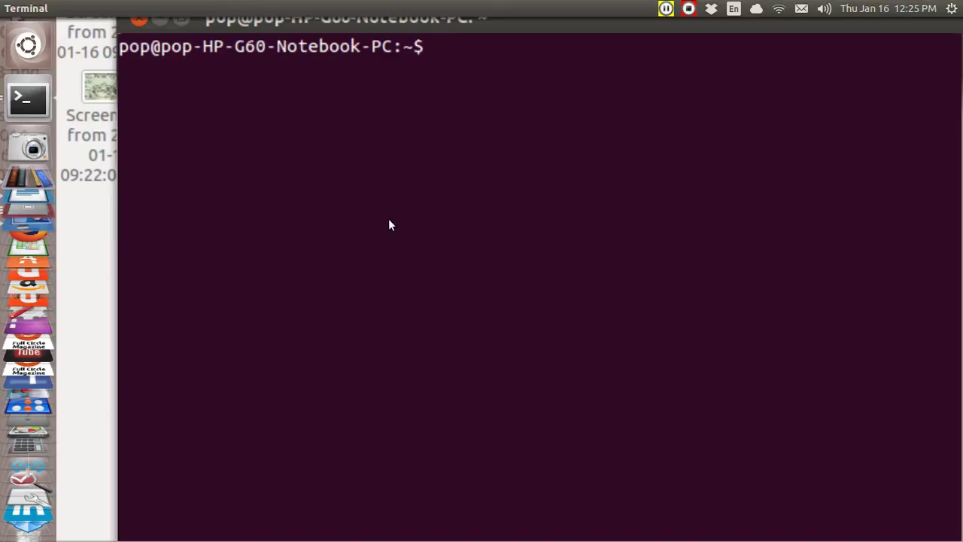
{"action": "key", "text": "Up"}
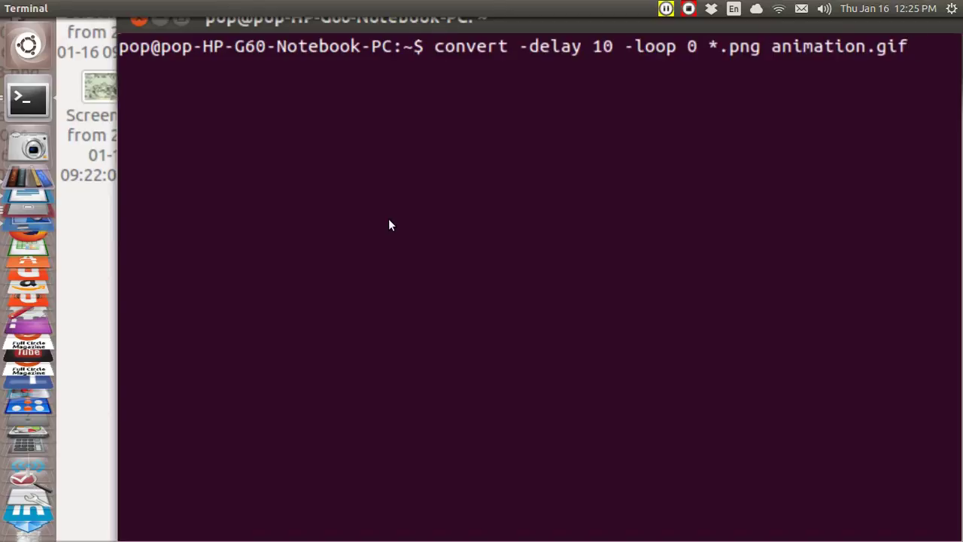
{"action": "key", "text": "Up"}
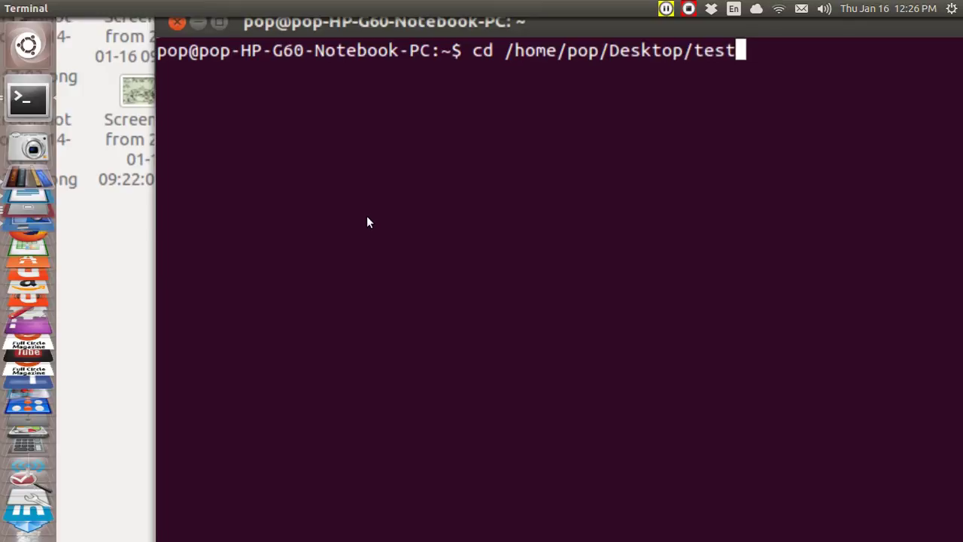
{"action": "key", "text": "Up"}
{"action": "key", "text": "Up"}
{"action": "key", "text": "Up"}
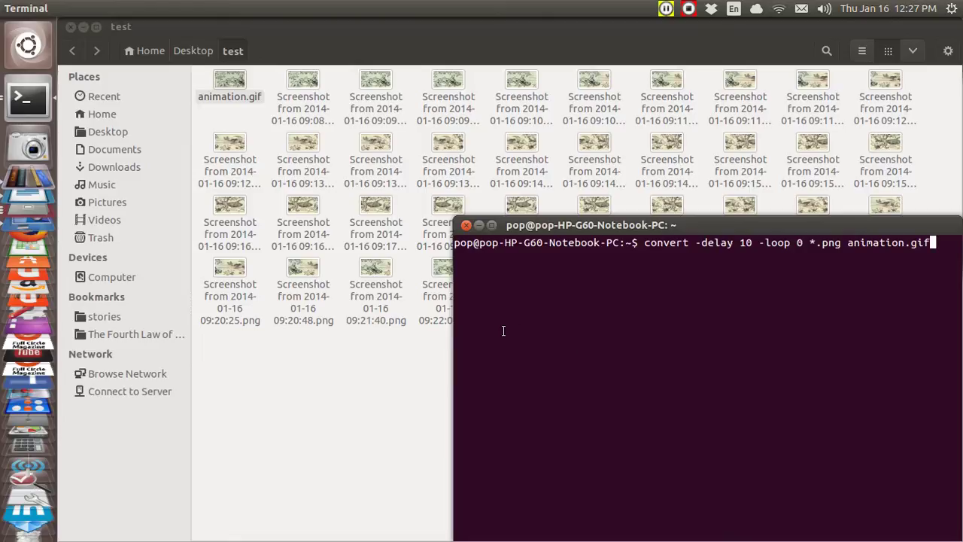
{"action": "mouse_move", "coordinate": [130, 6]}
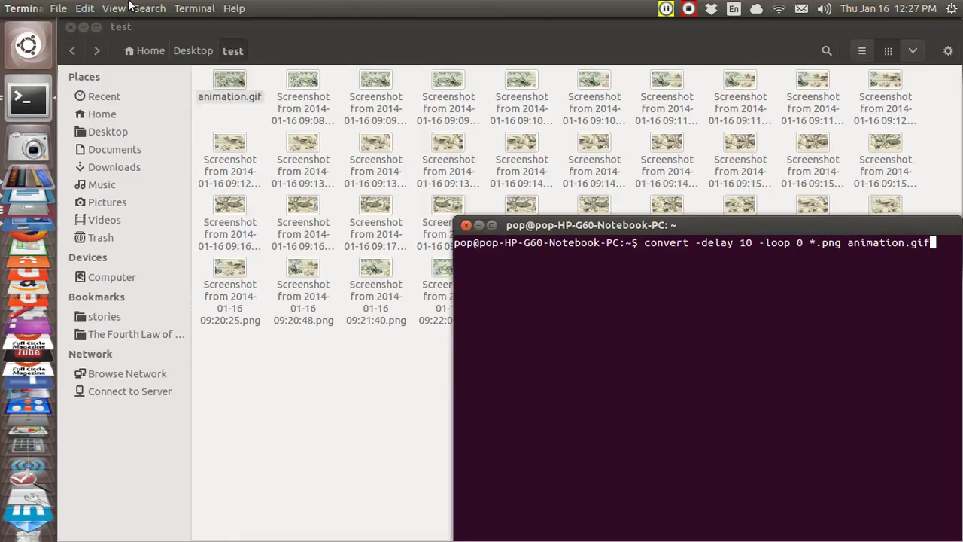
{"action": "left_click", "coordinate": [85, 9]}
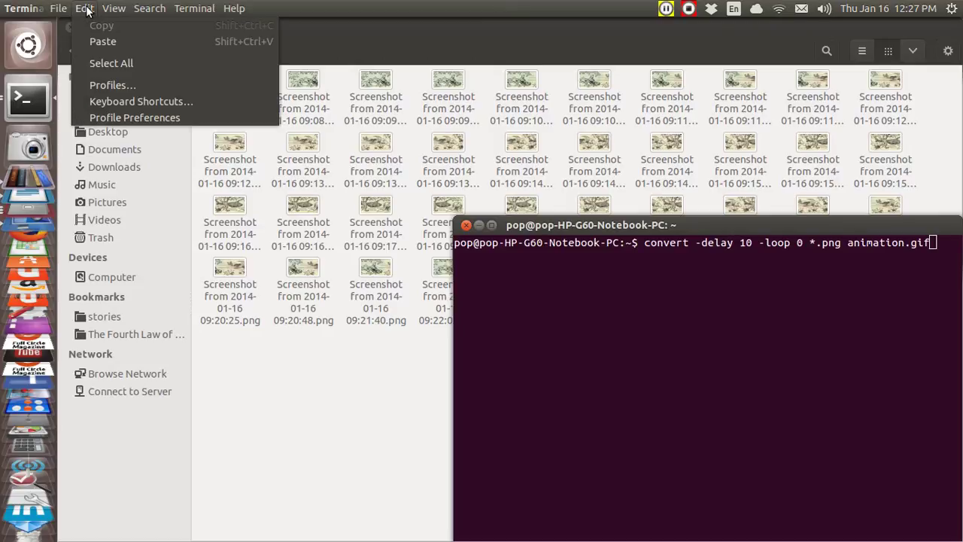
{"action": "left_click", "coordinate": [518, 253]}
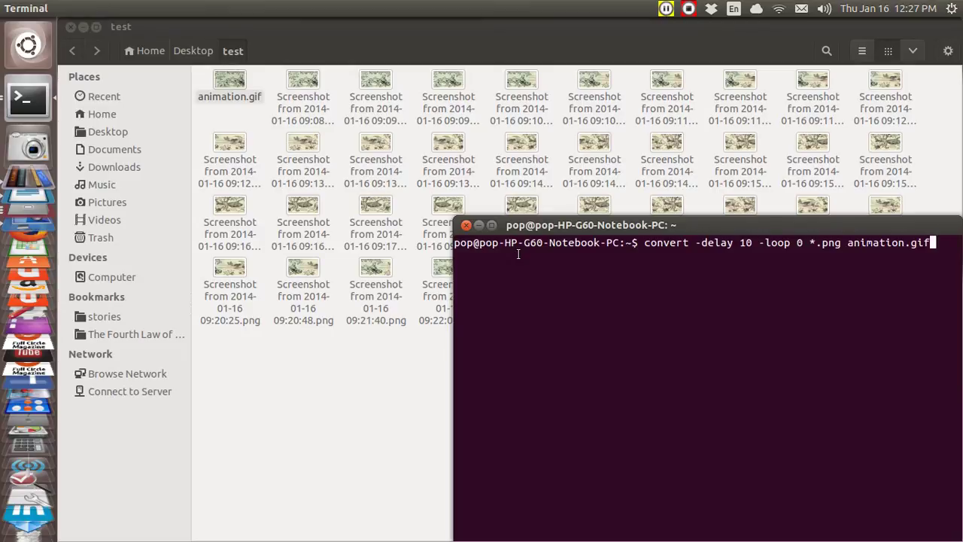
{"action": "type", "text": "D"}
{"action": "key", "text": "BackSpace"}
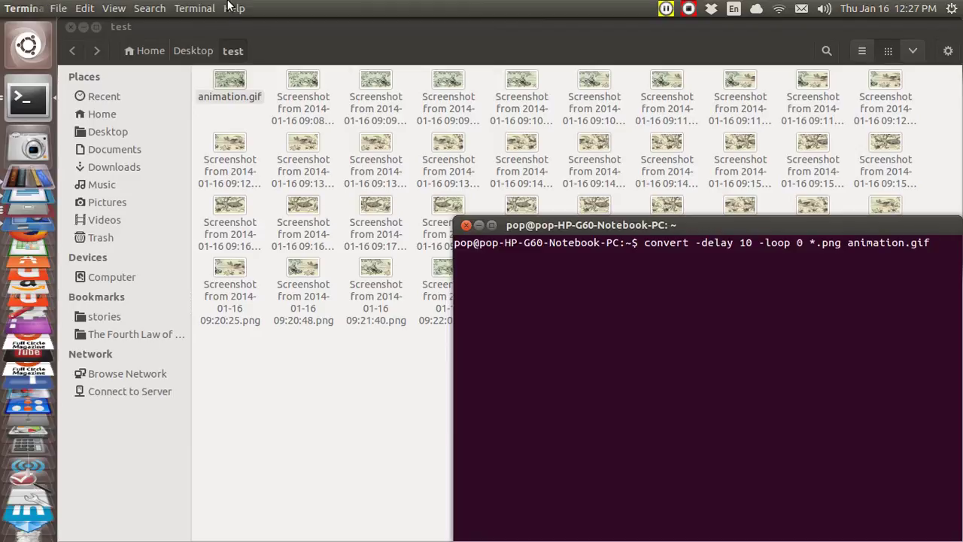
Select all the terminal text and paste it into a new document in the Text Editor
{"action": "left_click", "coordinate": [85, 9]}
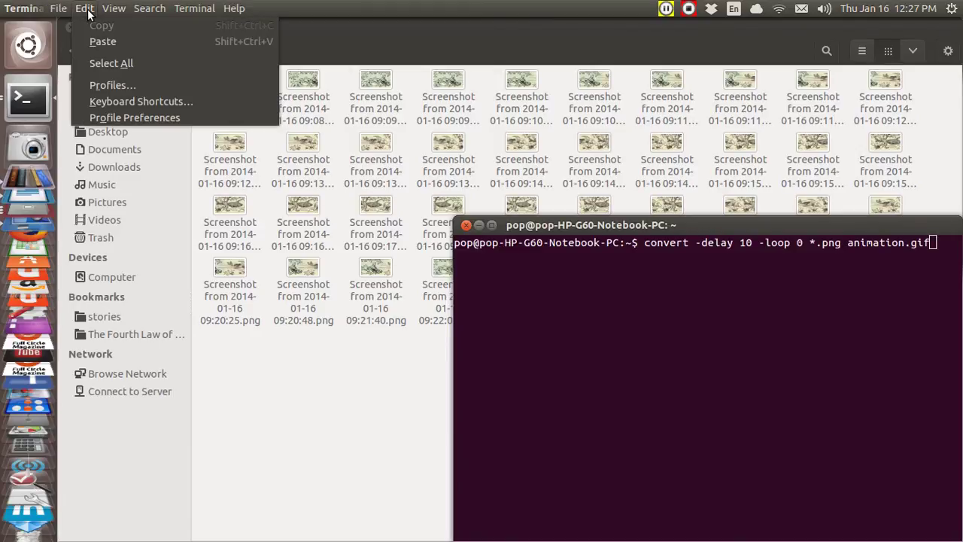
{"action": "left_click", "coordinate": [109, 63]}
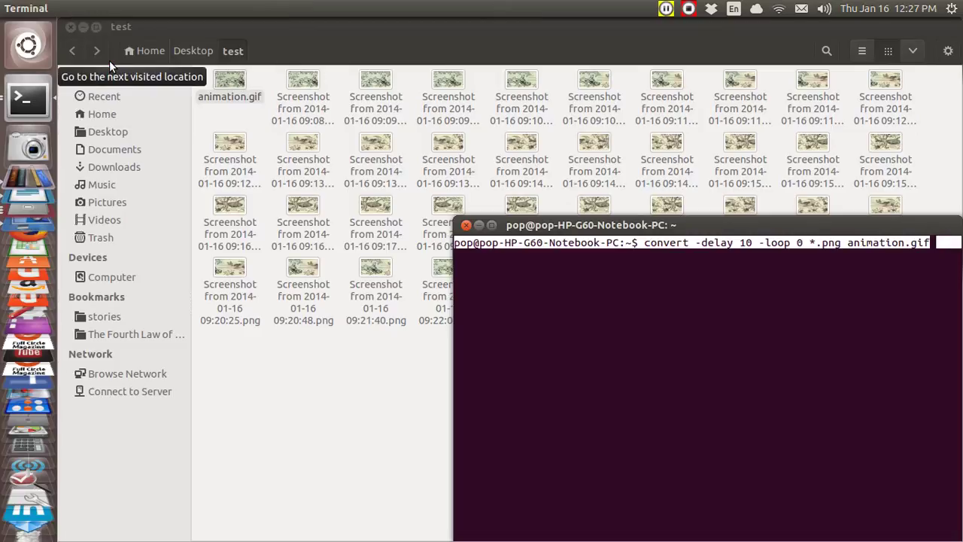
{"action": "left_click", "coordinate": [27, 46]}
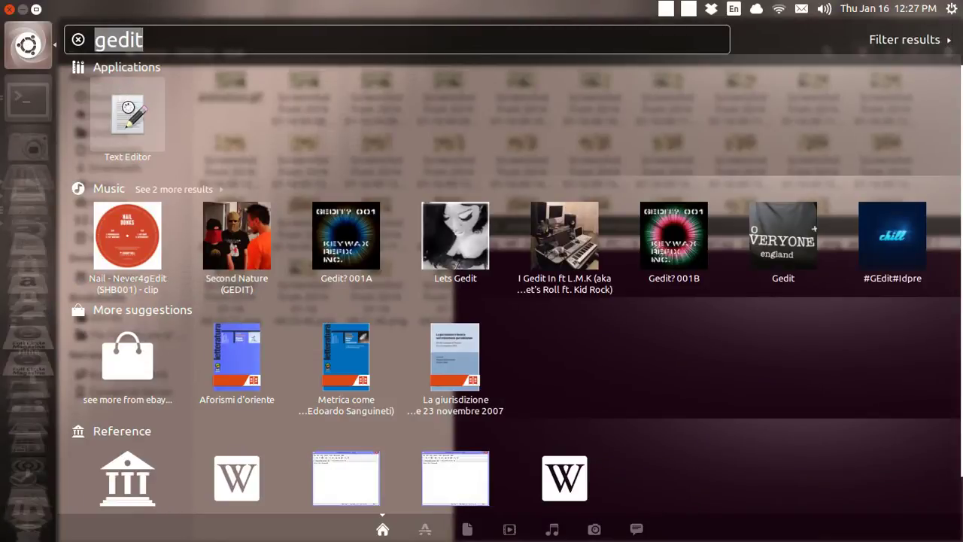
{"action": "left_click", "coordinate": [127, 110]}
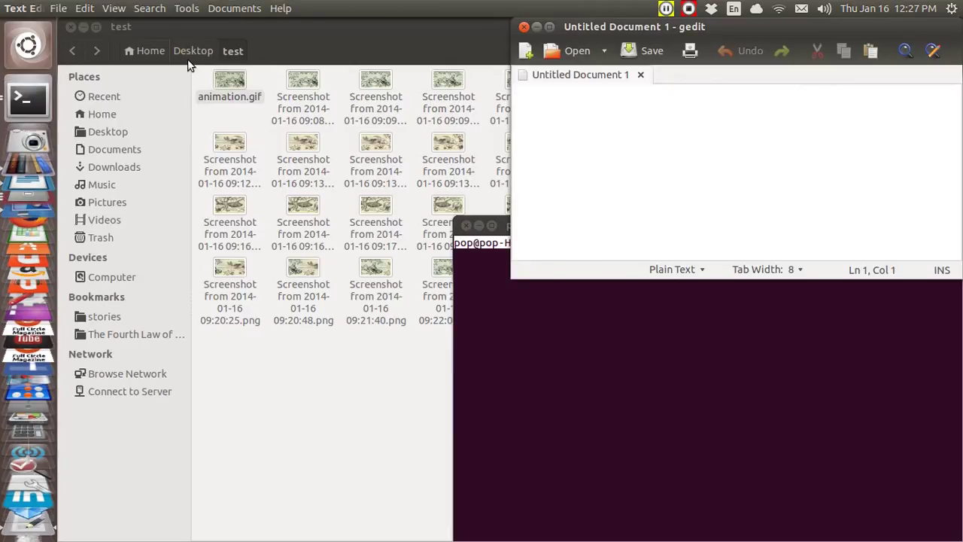
{"action": "left_click", "coordinate": [58, 9]}
{"action": "mouse_move", "coordinate": [80, 9]}
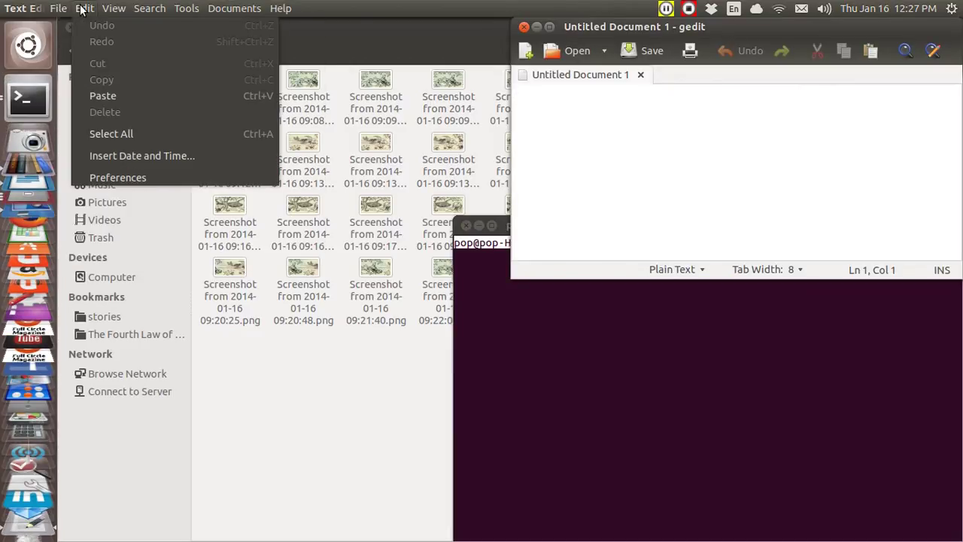
{"action": "left_click", "coordinate": [111, 96]}
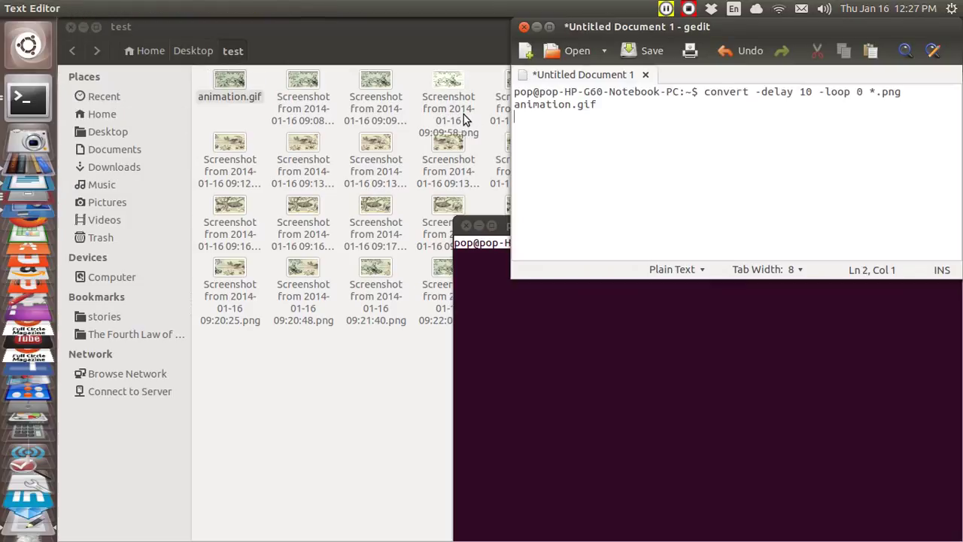
Delete the terminal prompt in front of "convert" so the document holds only "convert -delay 10 -loop 0 *.png animation.gif"
{"action": "left_click", "coordinate": [705, 91]}
{"action": "key", "text": "BackSpace"}
{"action": "key", "text": "BackSpace"}
{"action": "key", "text": "BackSpace"}
{"action": "key", "text": "BackSpace"}
{"action": "key", "text": "BackSpace"}
{"action": "key", "text": "BackSpace"}
{"action": "key", "text": "BackSpace"}
{"action": "key", "text": "BackSpace"}
{"action": "key", "text": "BackSpace"}
{"action": "key", "text": "BackSpace"}
{"action": "key", "text": "BackSpace"}
{"action": "key", "text": "BackSpace"}
{"action": "key", "text": "BackSpace"}
{"action": "key", "text": "BackSpace"}
{"action": "key", "text": "BackSpace"}
{"action": "key", "text": "BackSpace"}
{"action": "key", "text": "BackSpace"}
{"action": "key", "text": "BackSpace"}
{"action": "key", "text": "BackSpace"}
{"action": "key", "text": "BackSpace"}
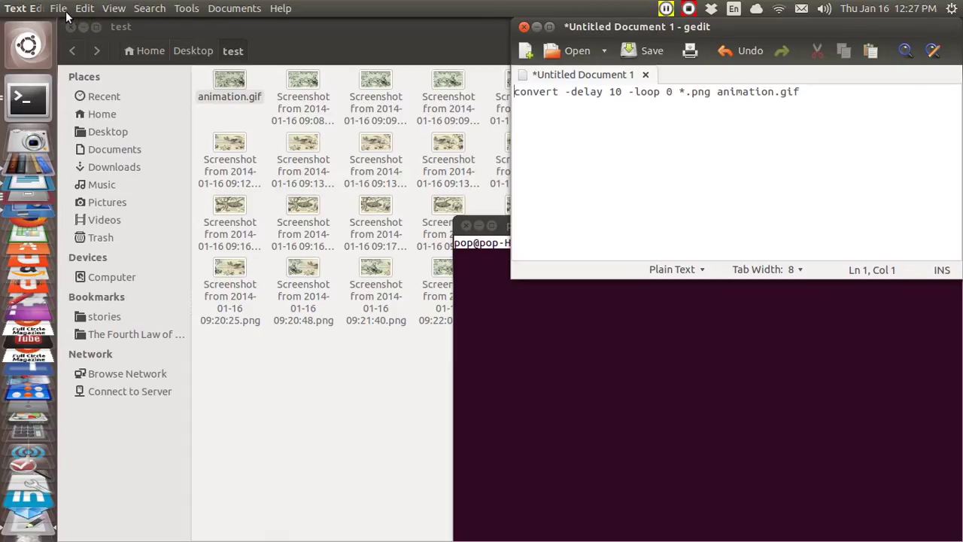
Save the document to the Desktop under the name animatedGIF
{"action": "left_click", "coordinate": [58, 9]}
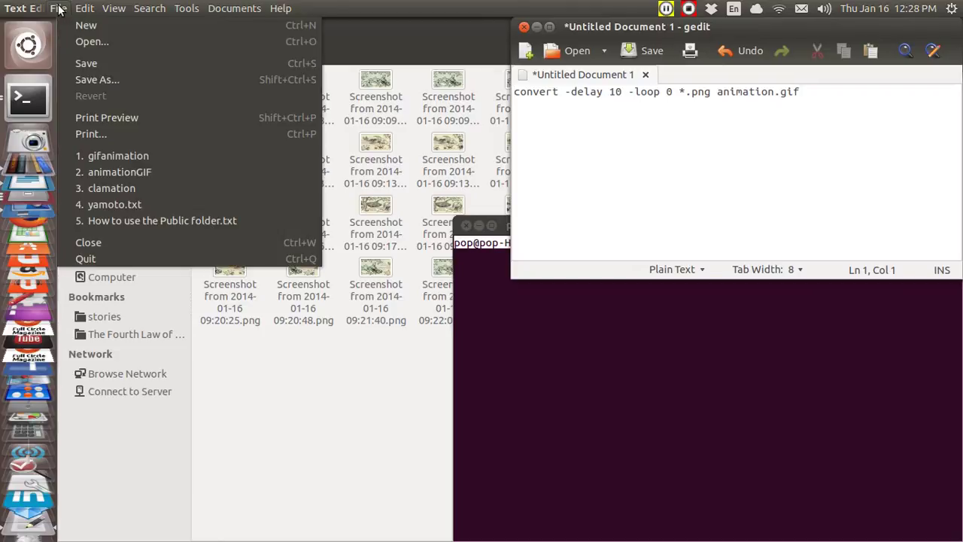
{"action": "left_click", "coordinate": [93, 64]}
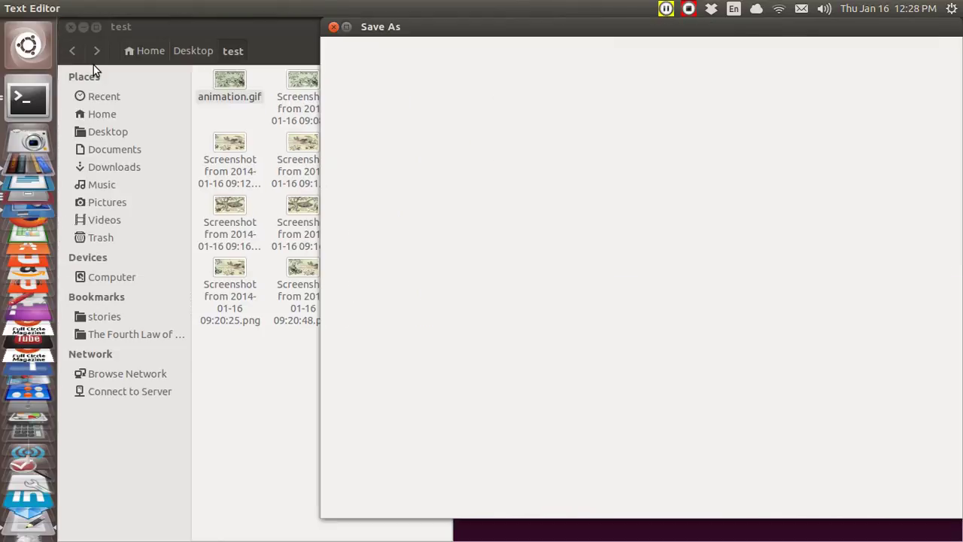
{"action": "type", "text": "a"}
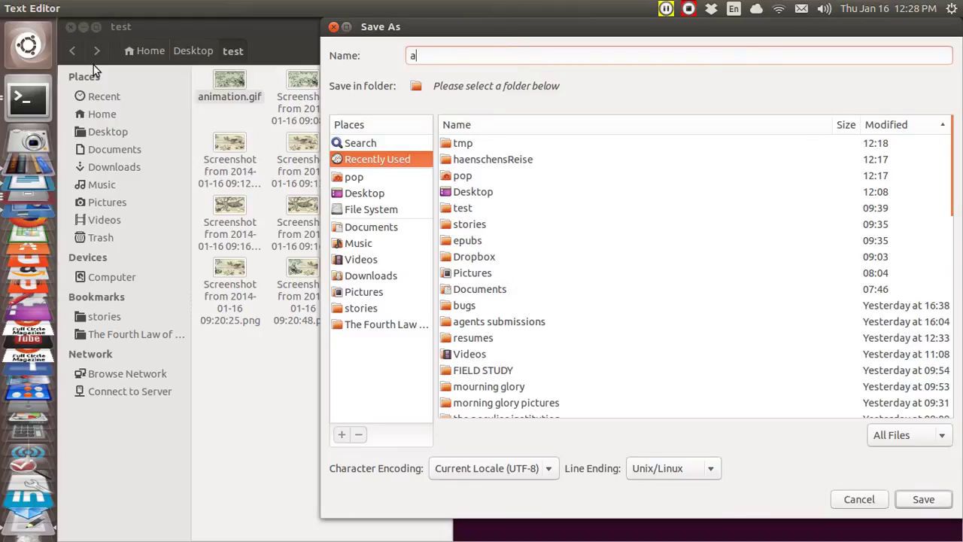
{"action": "type", "text": "nimatedGIF"}
{"action": "left_click", "coordinate": [352, 194]}
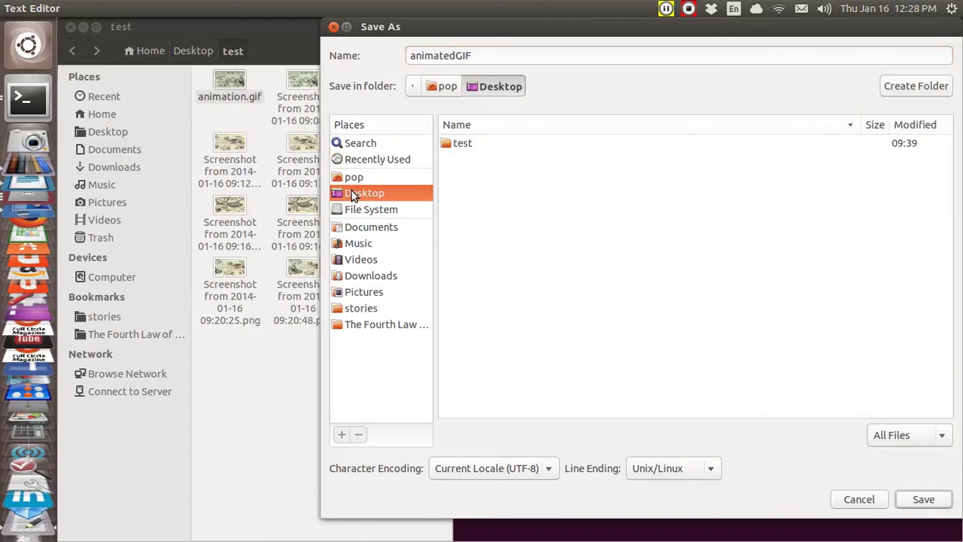
{"action": "left_click", "coordinate": [919, 500]}
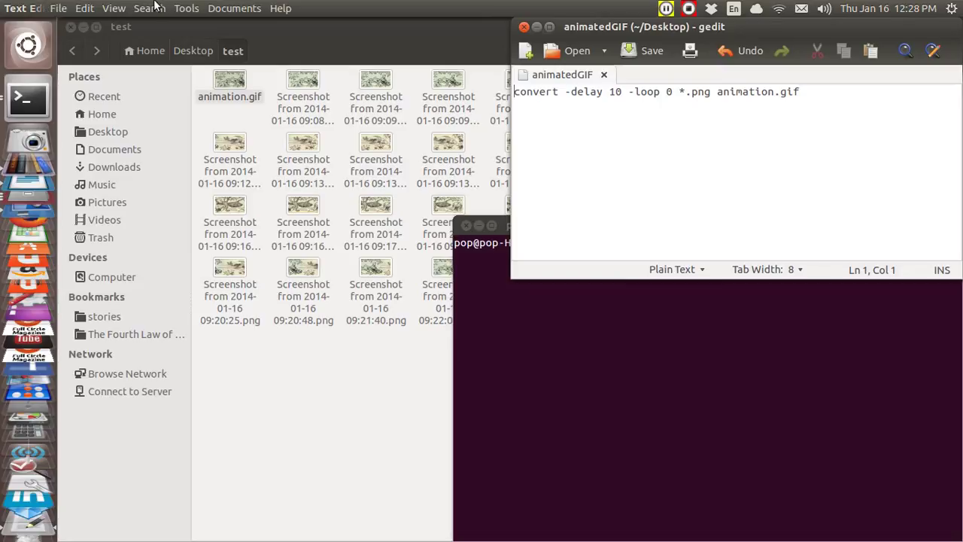
Close the text editor and the terminal, and minimize the test folder window to reveal the desktop
{"action": "left_click", "coordinate": [524, 28]}
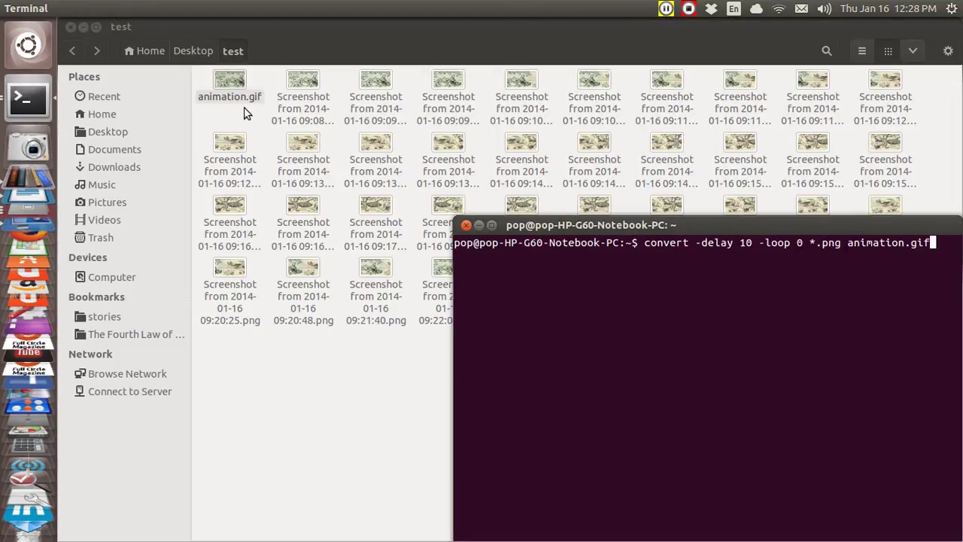
{"action": "left_click", "coordinate": [466, 227]}
{"action": "left_click", "coordinate": [81, 23]}
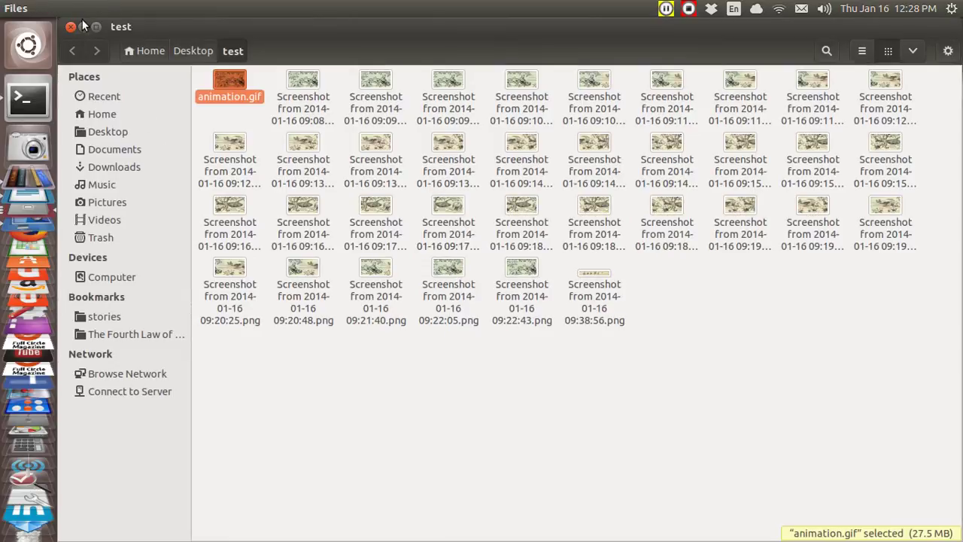
{"action": "left_click", "coordinate": [83, 27]}
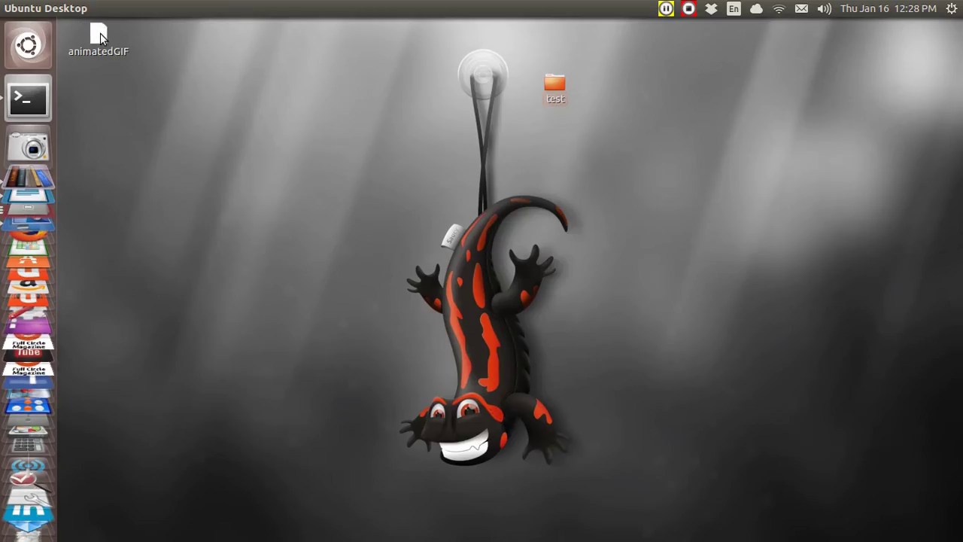
Allow executing the animatedGIF file on the desktop as a program in its properties
{"action": "left_click", "coordinate": [99, 33]}
{"action": "right_click", "coordinate": [100, 32]}
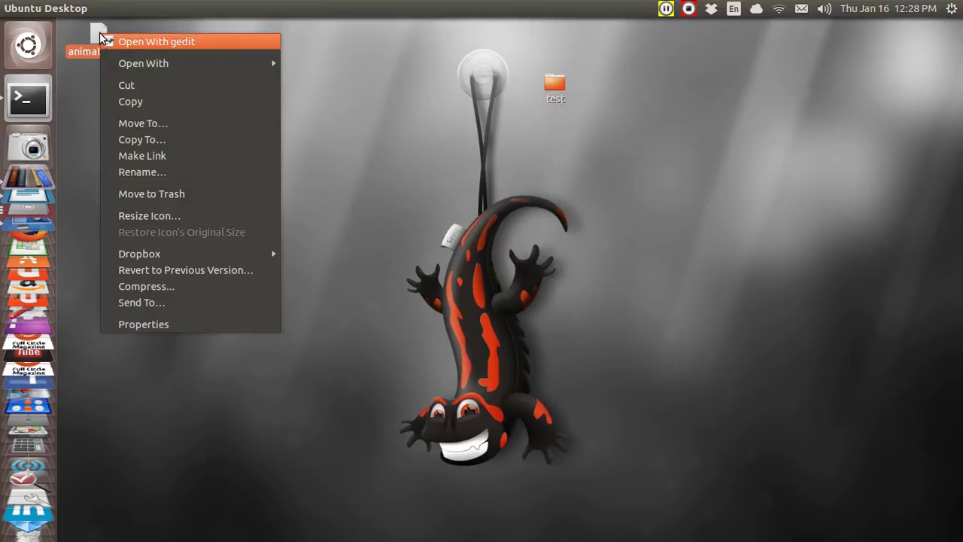
{"action": "left_click", "coordinate": [163, 324]}
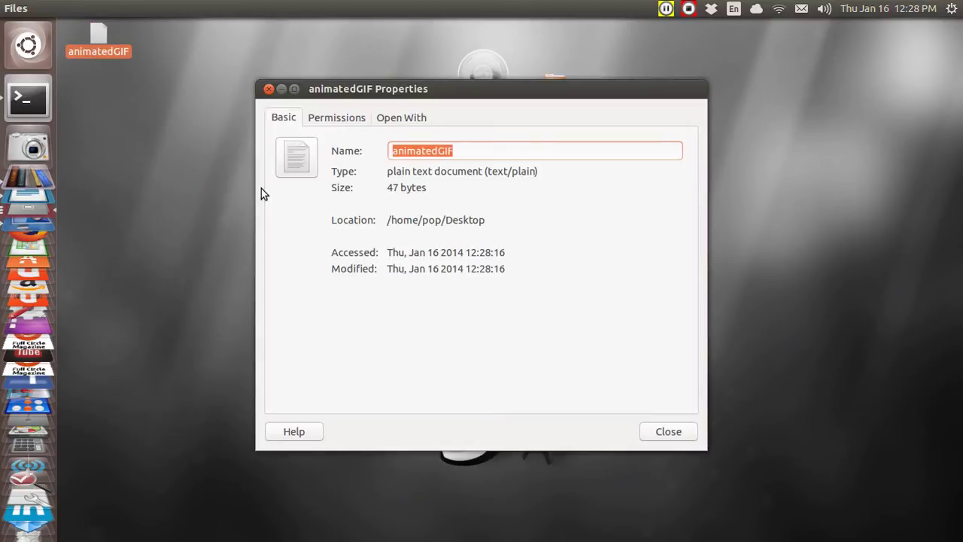
{"action": "left_click", "coordinate": [328, 119]}
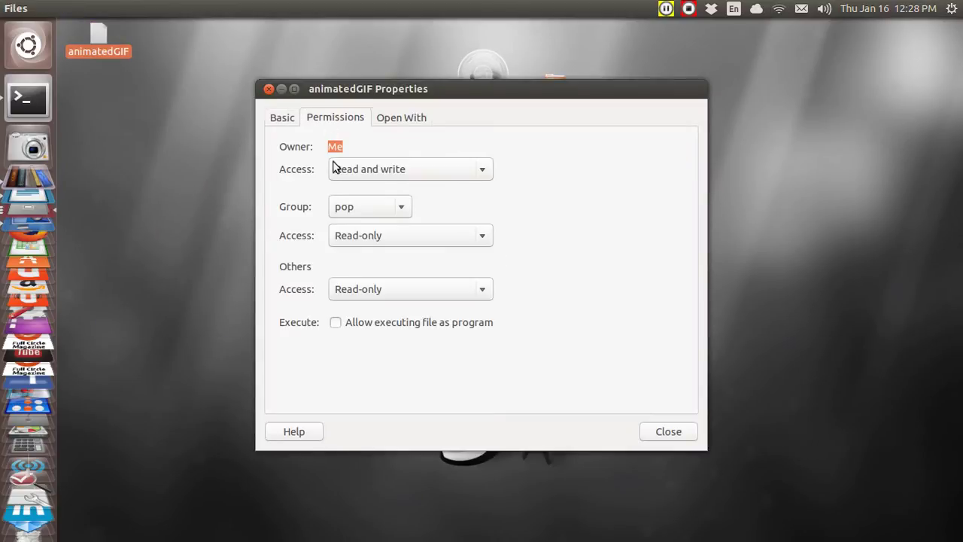
{"action": "left_click", "coordinate": [335, 322]}
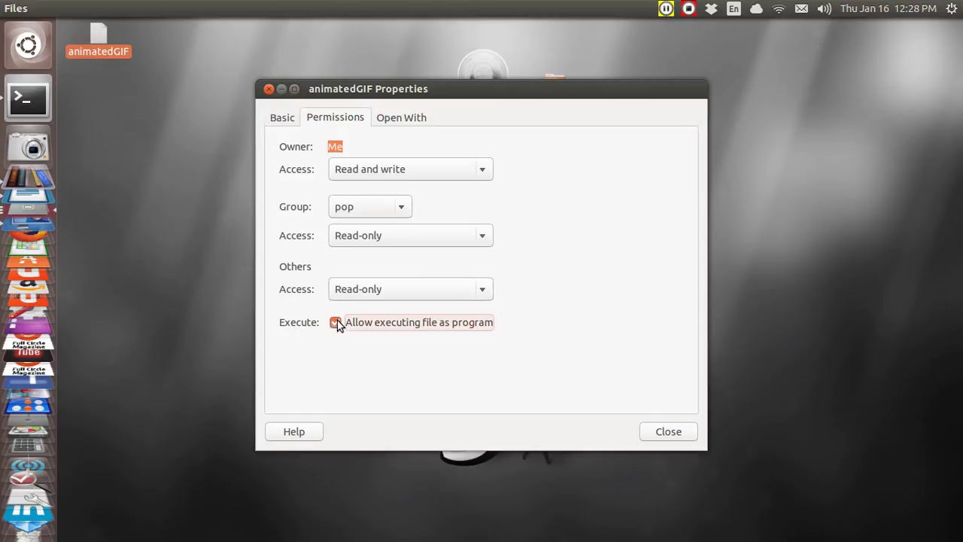
{"action": "left_click", "coordinate": [655, 432]}
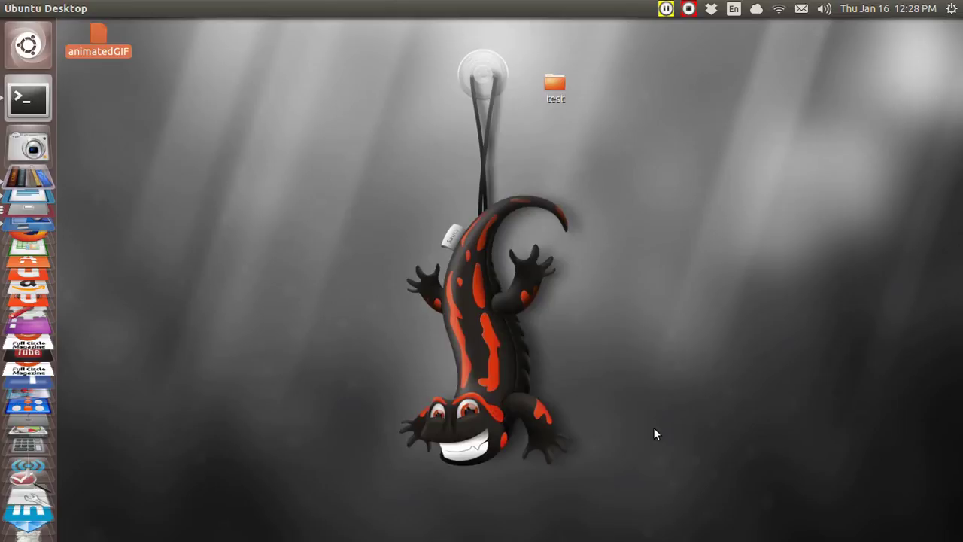
Open animatedGIF and dismiss the run prompt, and check the executable text file options in the Files preferences
{"action": "double_click", "coordinate": [103, 50]}
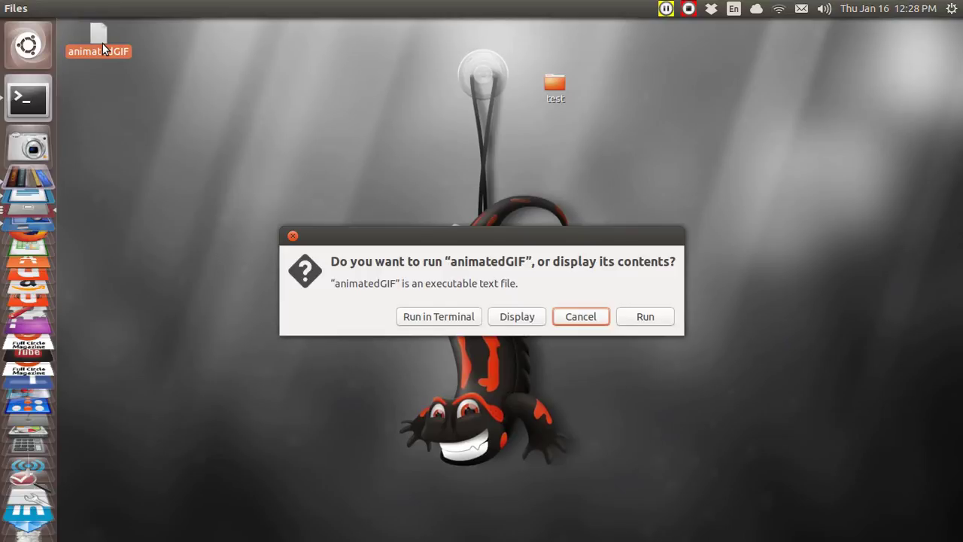
{"action": "left_click", "coordinate": [293, 235]}
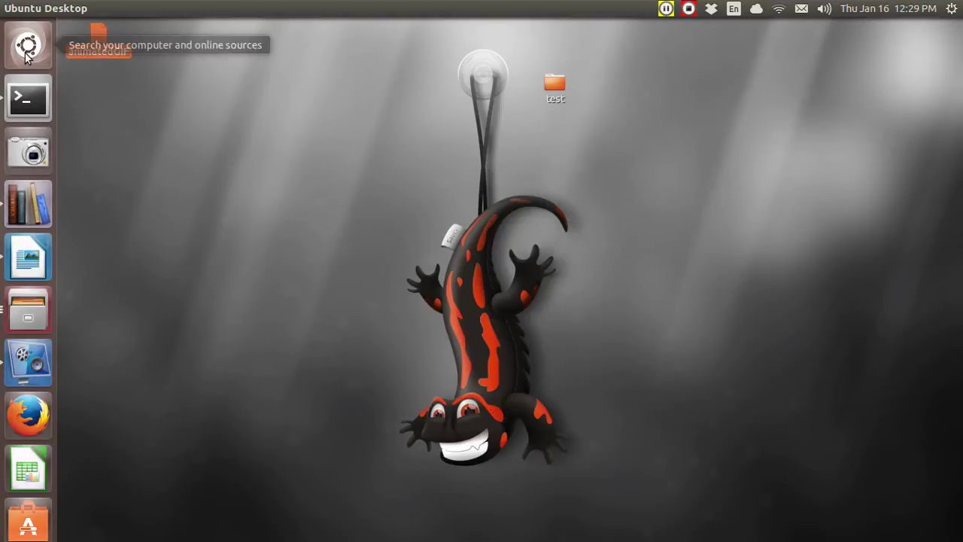
{"action": "left_click", "coordinate": [25, 314]}
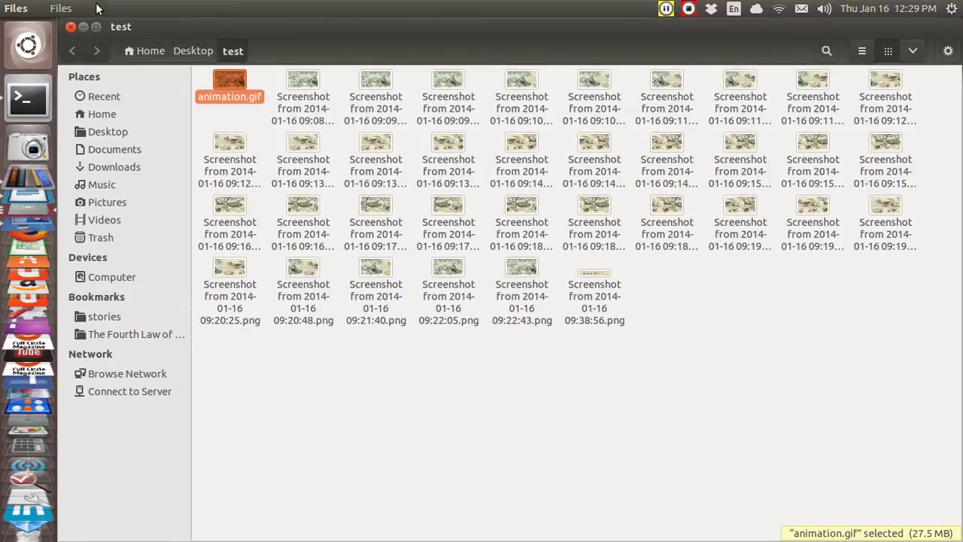
{"action": "left_click", "coordinate": [63, 9]}
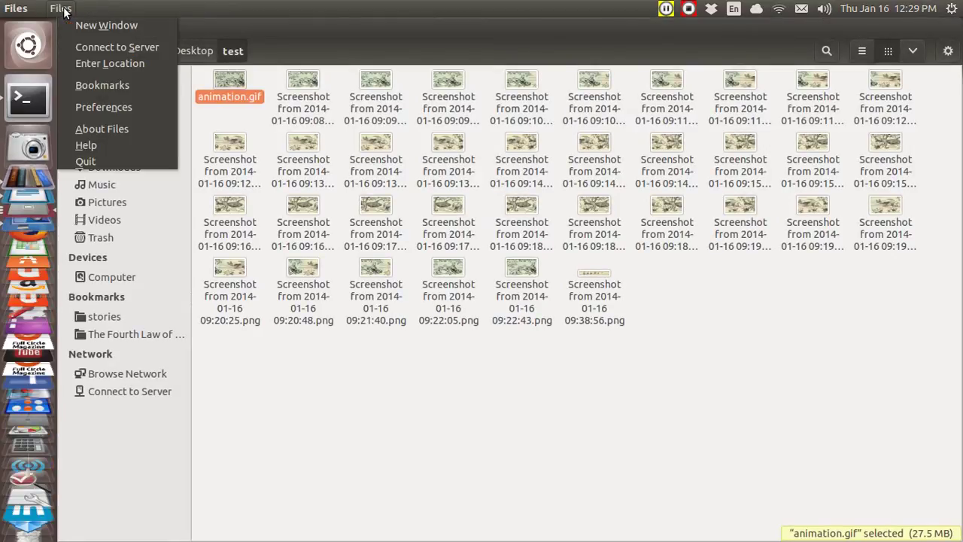
{"action": "left_click", "coordinate": [98, 107]}
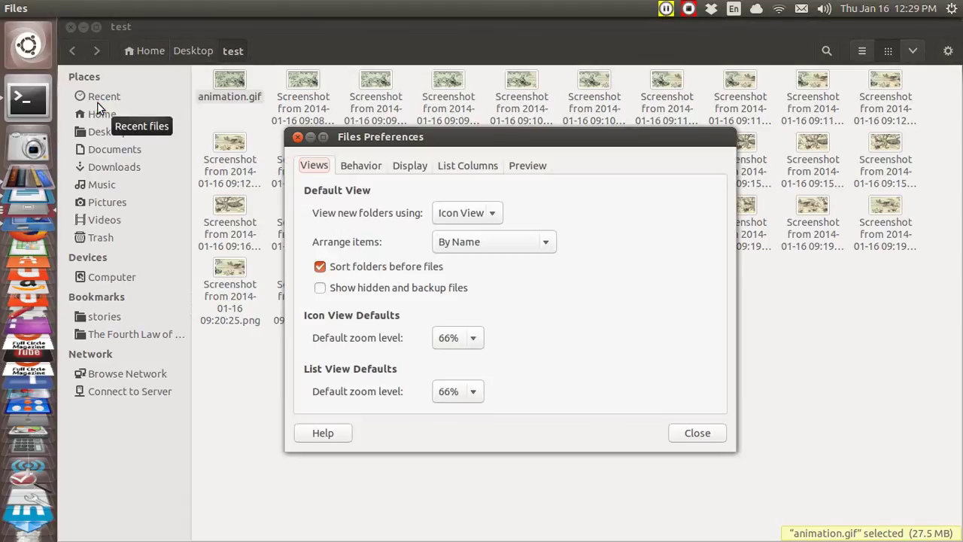
{"action": "left_click", "coordinate": [360, 165]}
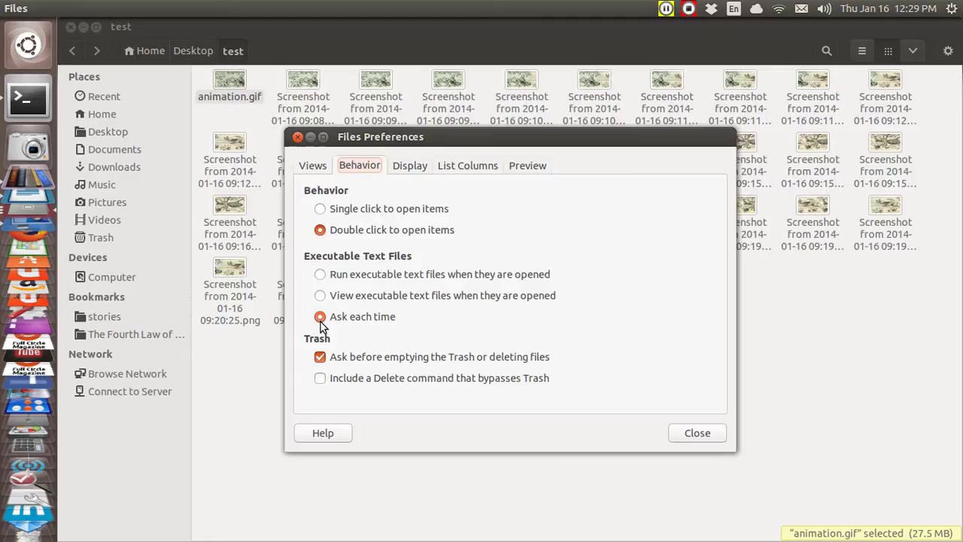
{"action": "left_click", "coordinate": [298, 137]}
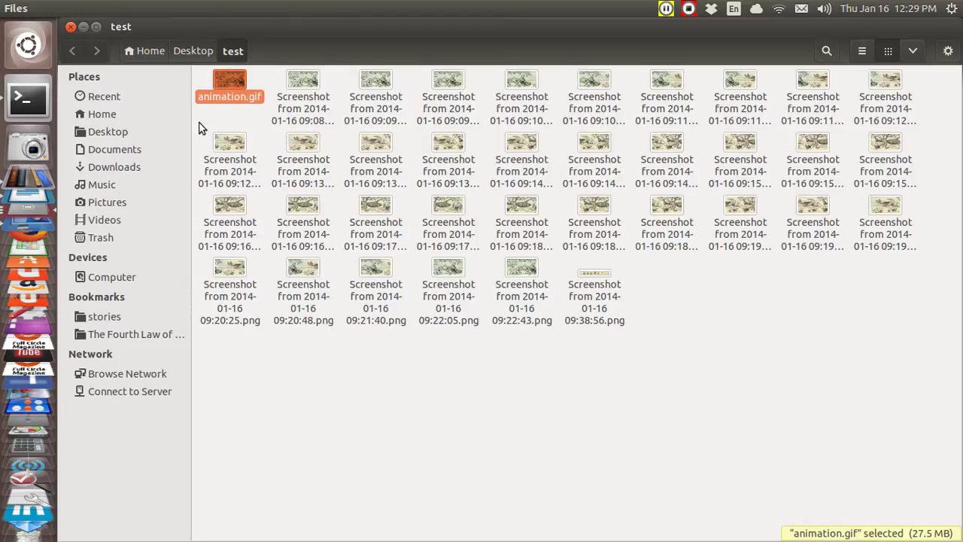
Reopen the test folder from the desktop and view animation.gif, closing the image viewer when done
{"action": "left_click", "coordinate": [70, 27]}
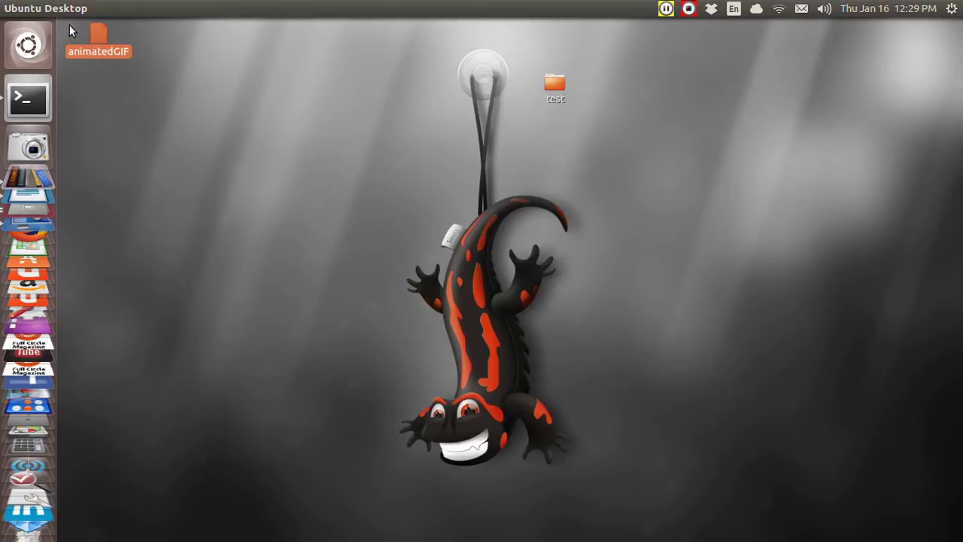
{"action": "left_click", "coordinate": [552, 85]}
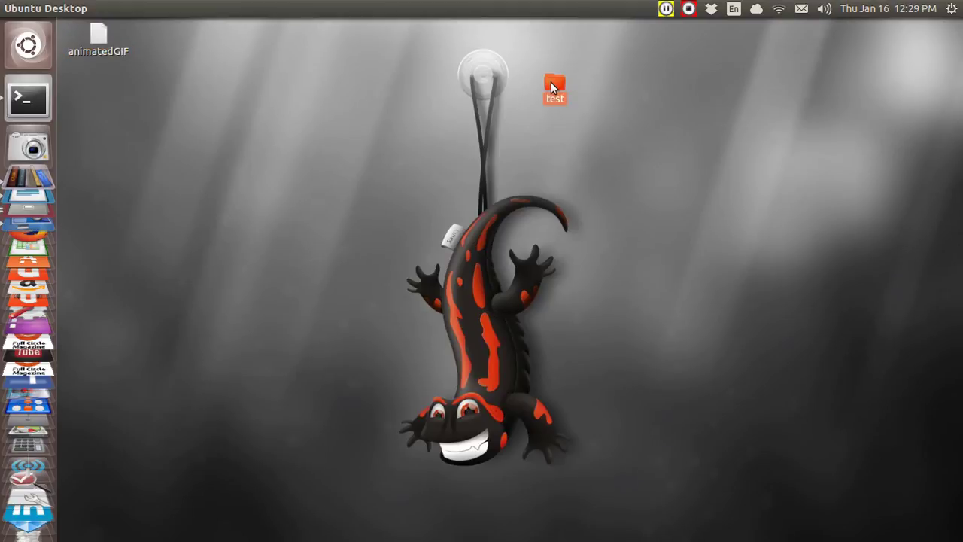
{"action": "double_click", "coordinate": [551, 85]}
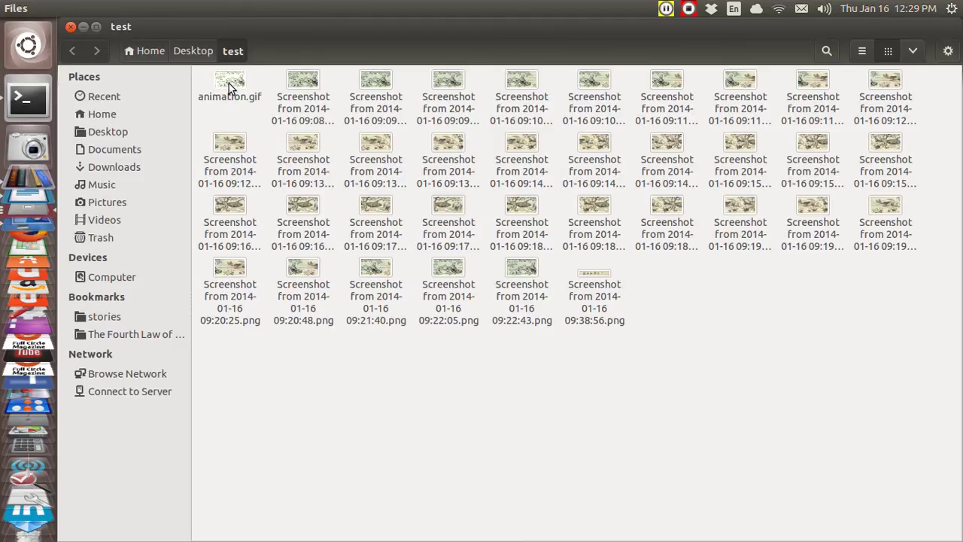
{"action": "double_click", "coordinate": [229, 83]}
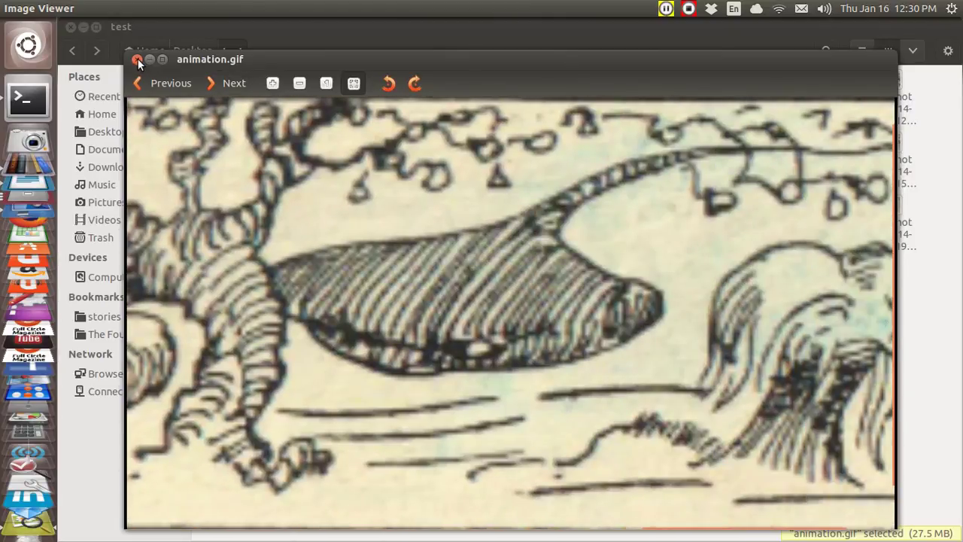
{"action": "left_click", "coordinate": [137, 60]}
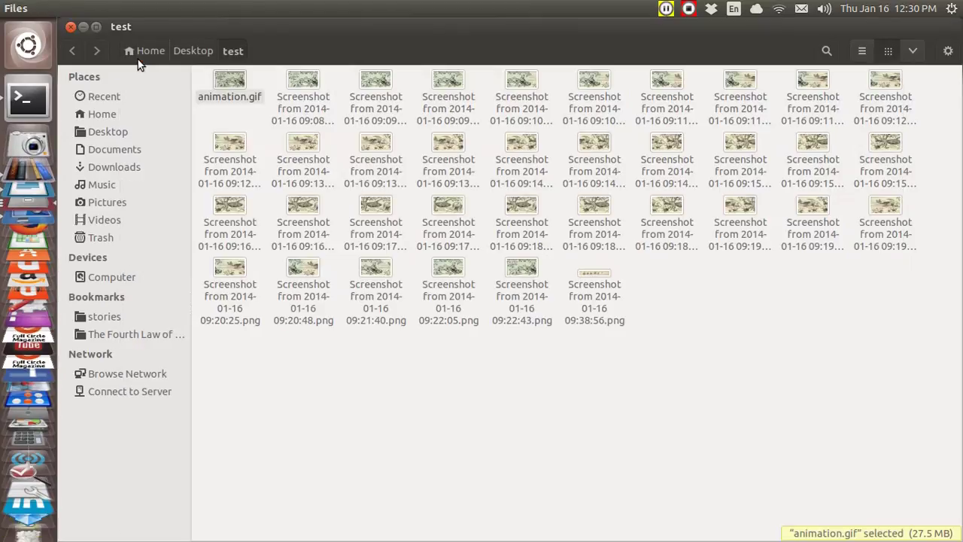
Close the test folder, view Haenschens Reise test.odt in LibreOffice Writer, and minimize the document
{"action": "left_click", "coordinate": [71, 27]}
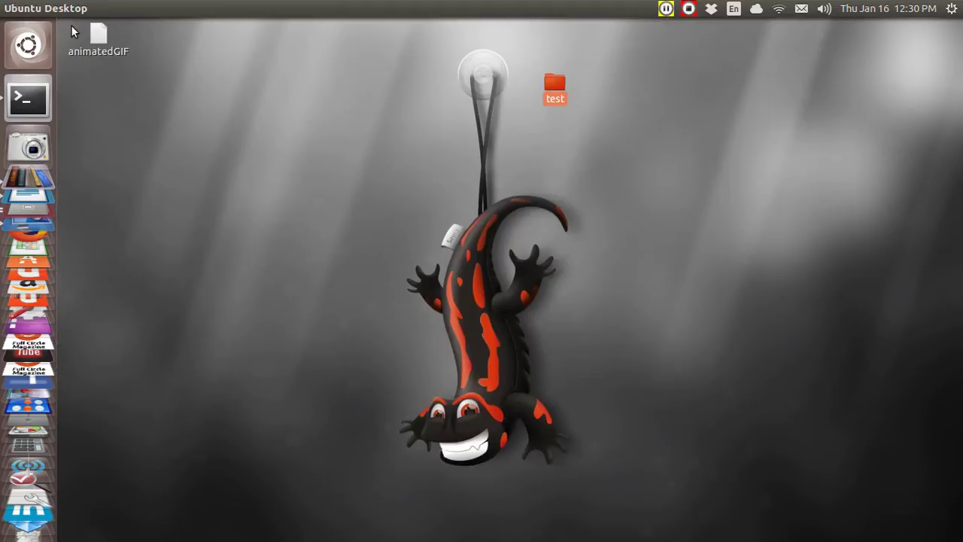
{"action": "left_click", "coordinate": [243, 160]}
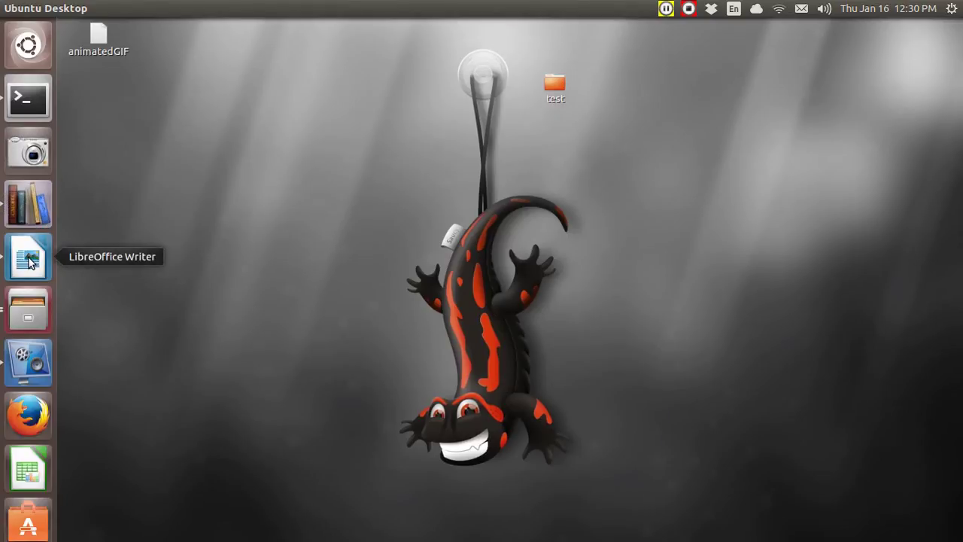
{"action": "left_click", "coordinate": [30, 261]}
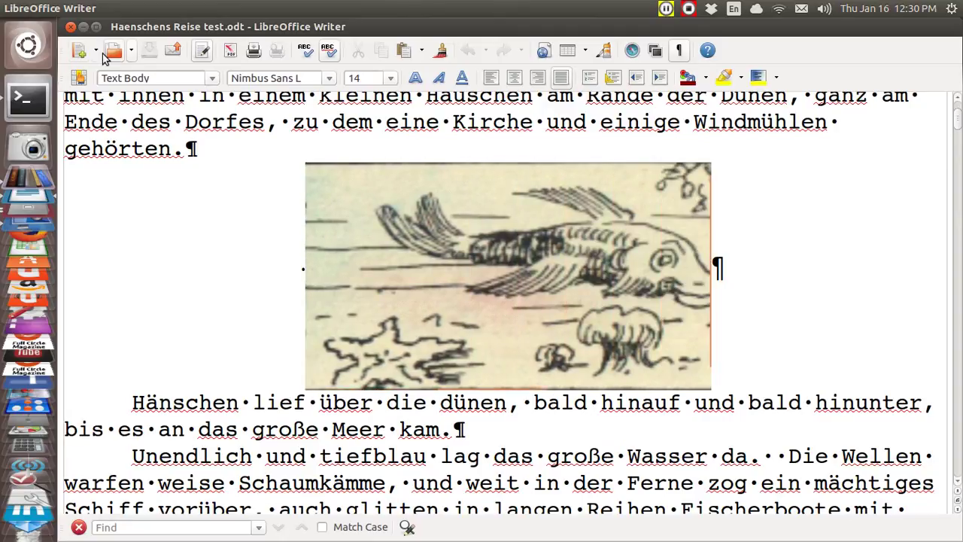
{"action": "left_click", "coordinate": [83, 28]}
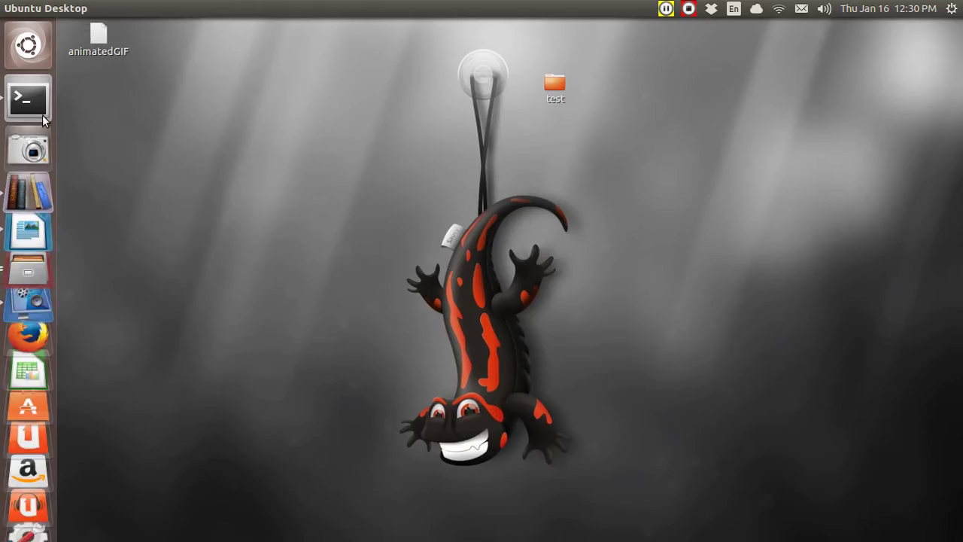
Switch to calibre and permanently delete the existing BOOK entry from the library
{"action": "left_click", "coordinate": [27, 208]}
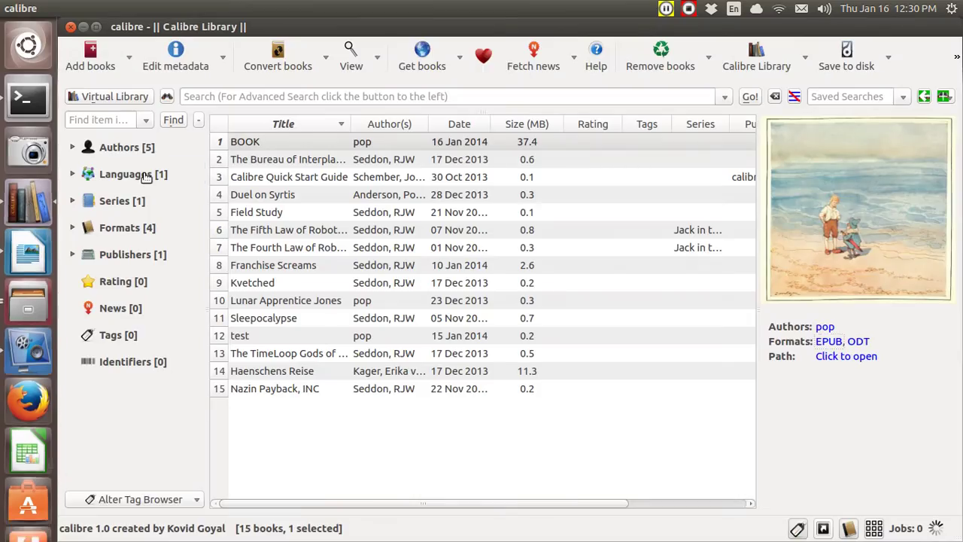
{"action": "left_click", "coordinate": [217, 146]}
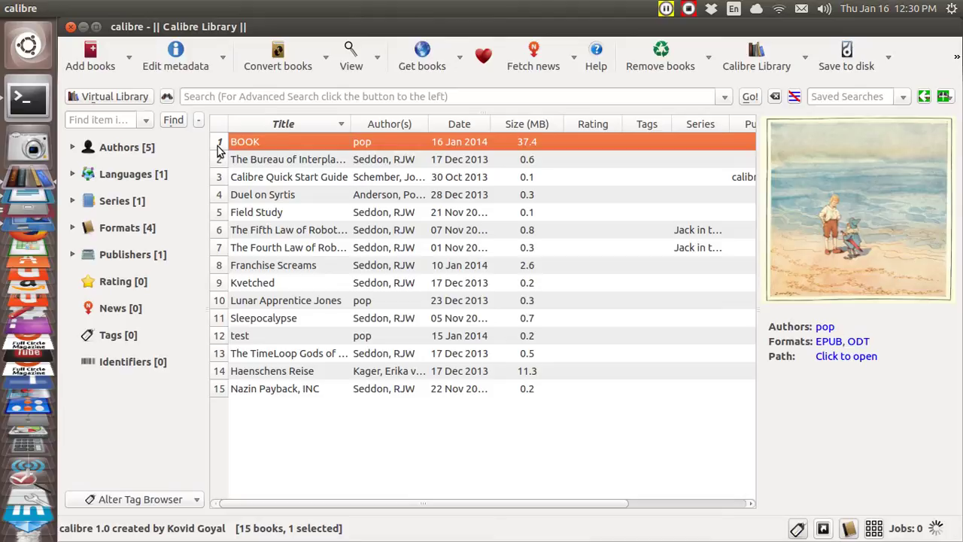
{"action": "key", "text": "Delete"}
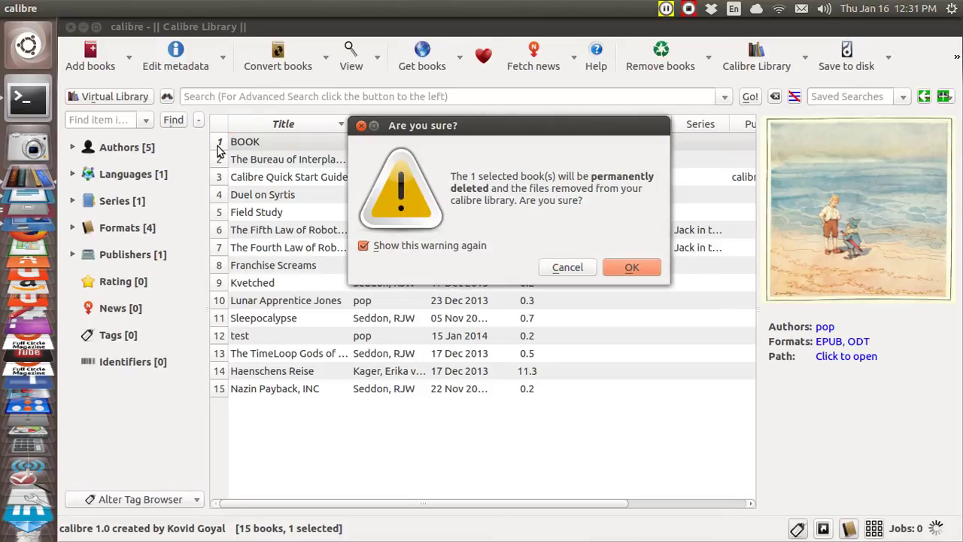
{"action": "key", "text": "Return"}
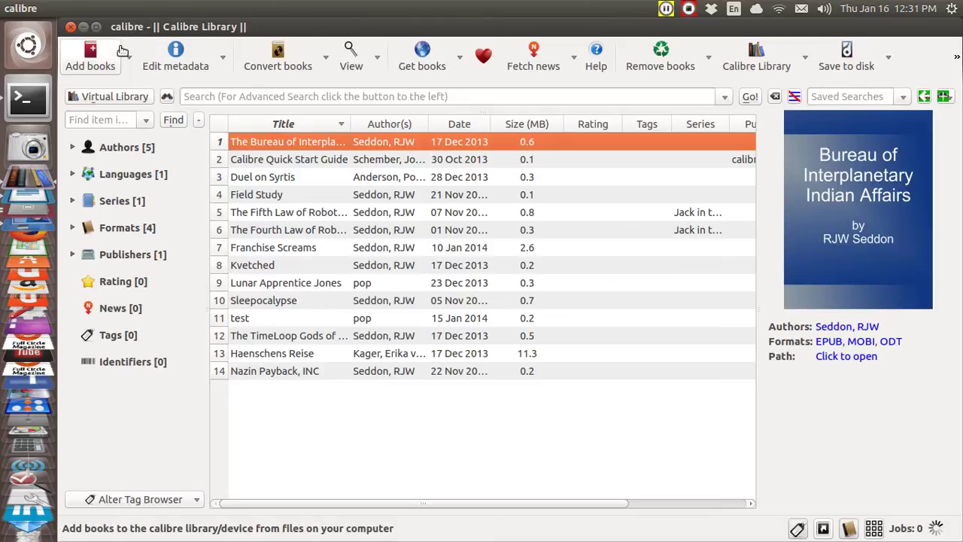
Add Haenschens Reise test.odt from the haenschensReise folder to the calibre library
{"action": "left_click", "coordinate": [99, 61]}
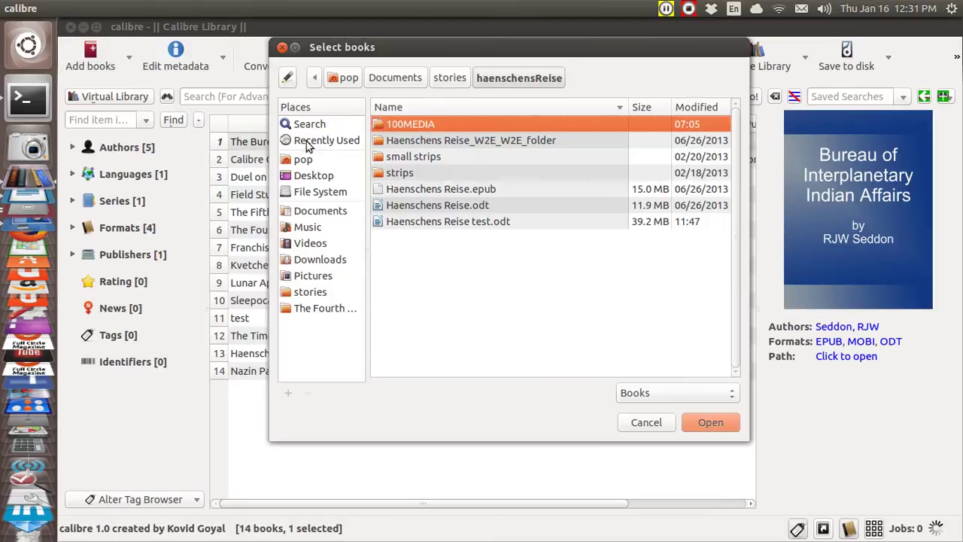
{"action": "left_click", "coordinate": [446, 223]}
{"action": "left_click", "coordinate": [703, 423]}
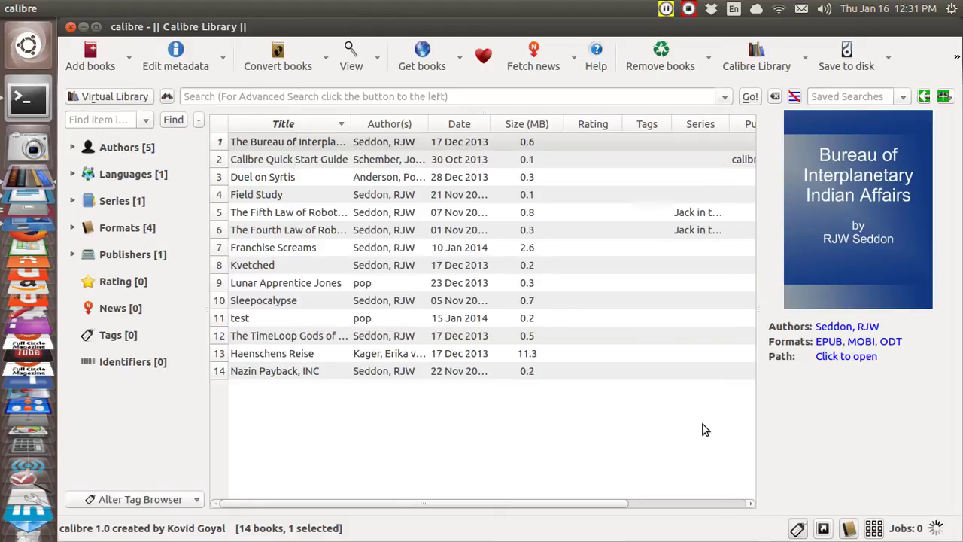
Convert the newly added BOOK from ODT to EPUB
{"action": "left_click", "coordinate": [279, 59]}
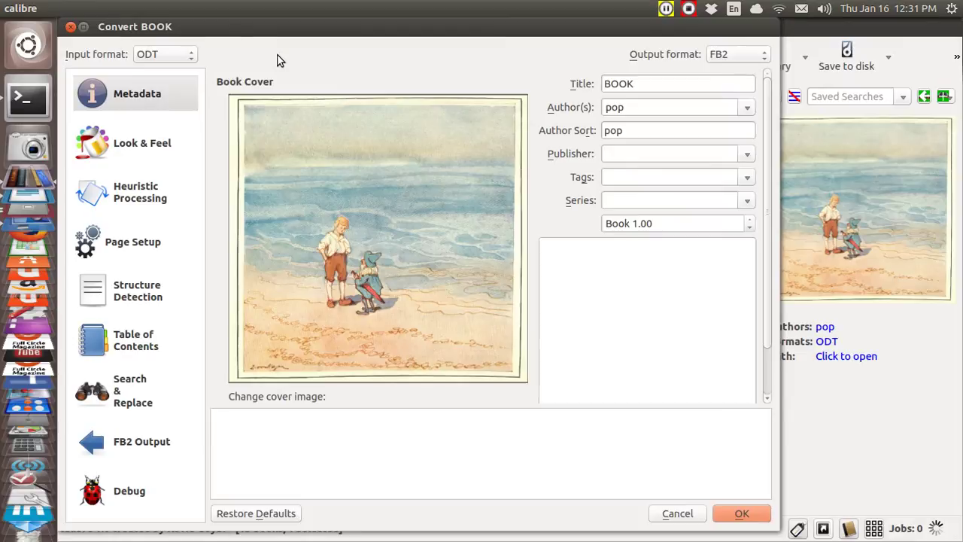
{"action": "left_click", "coordinate": [764, 56]}
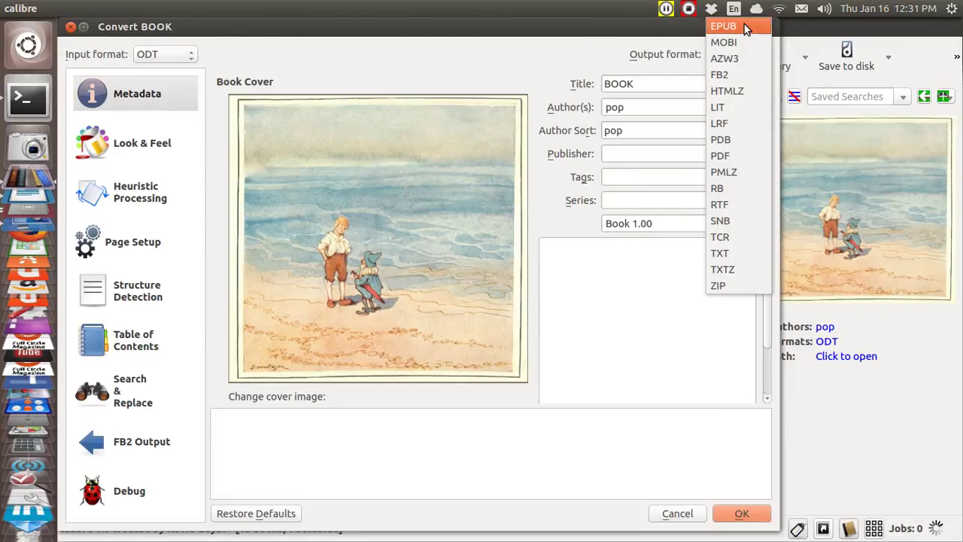
{"action": "left_click", "coordinate": [719, 75]}
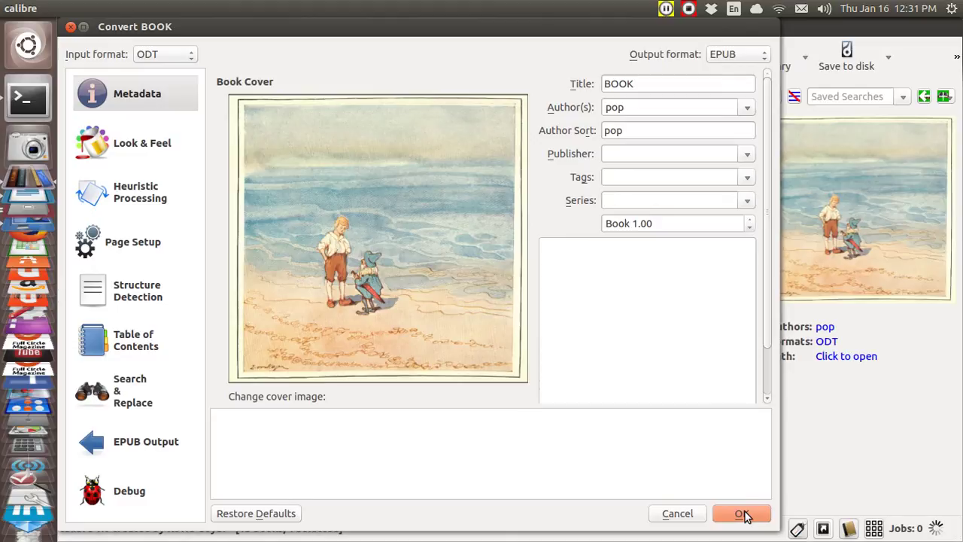
{"action": "left_click", "coordinate": [743, 513]}
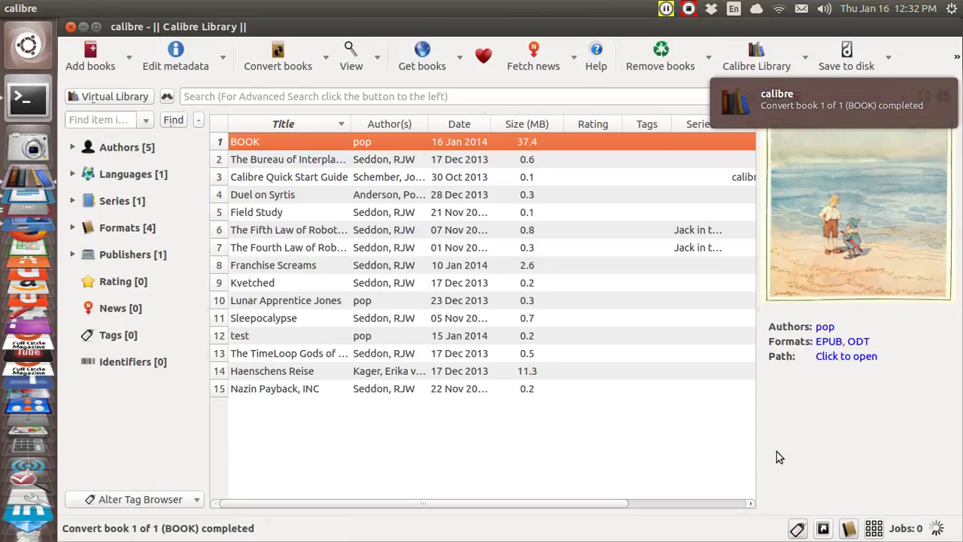
Open BOOK's EPUB version in a maximized E-book Viewer and examine the animated strip and other illustrations on the German pages
{"action": "left_click", "coordinate": [828, 343]}
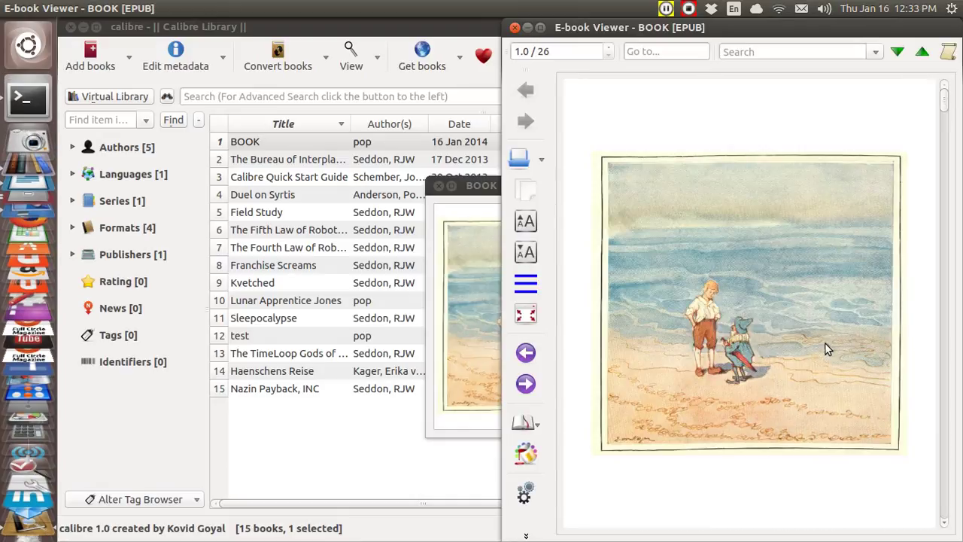
{"action": "scroll", "coordinate": [825, 348], "scroll_direction": "down", "scroll_amount": 1}
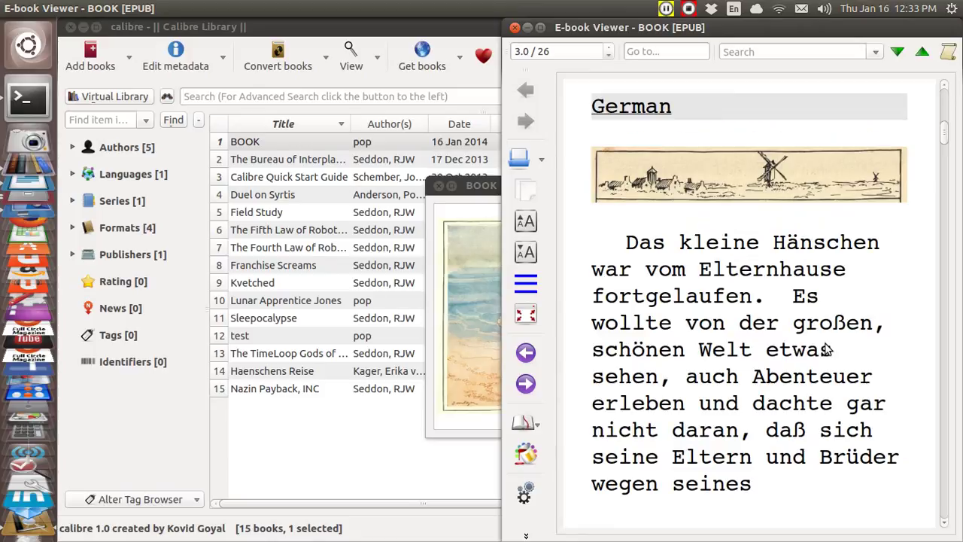
{"action": "scroll", "coordinate": [825, 348], "scroll_direction": "down", "scroll_amount": 3}
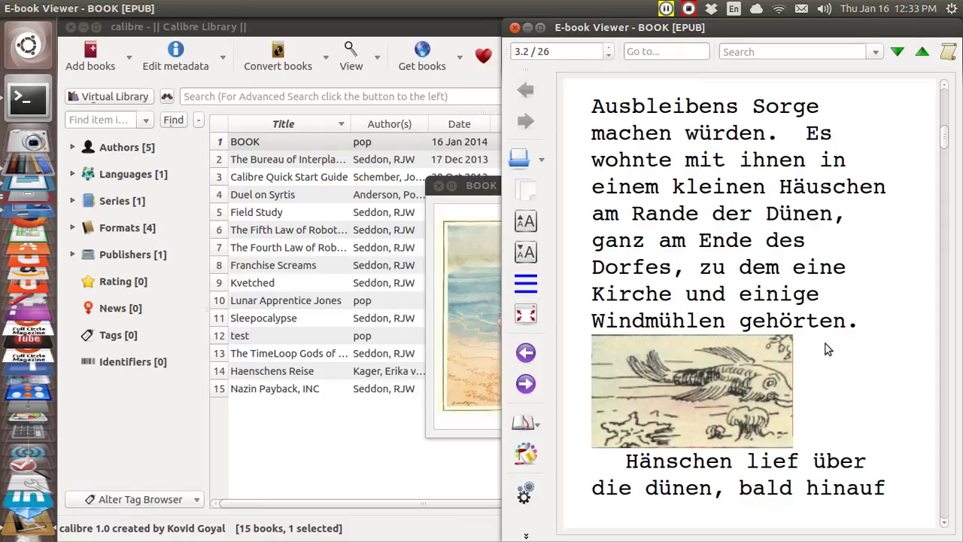
{"action": "key", "text": "ctrl+super+Up"}
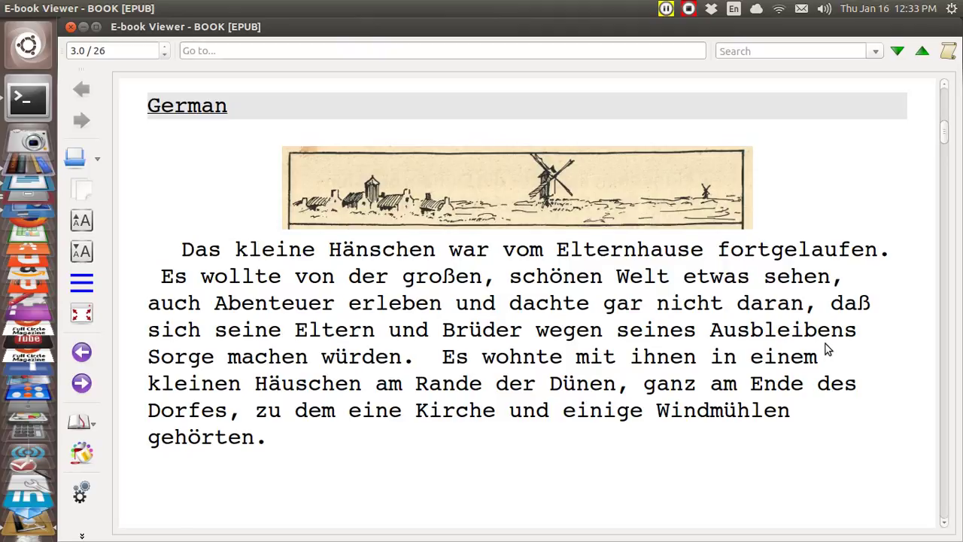
{"action": "scroll", "coordinate": [826, 348], "scroll_direction": "down", "scroll_amount": 3}
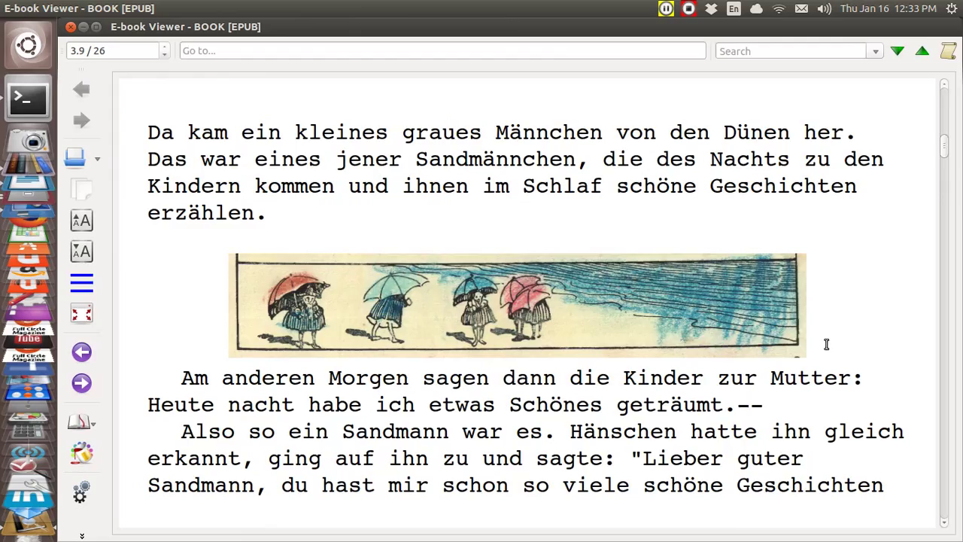
{"action": "scroll", "coordinate": [825, 348], "scroll_direction": "down", "scroll_amount": 5}
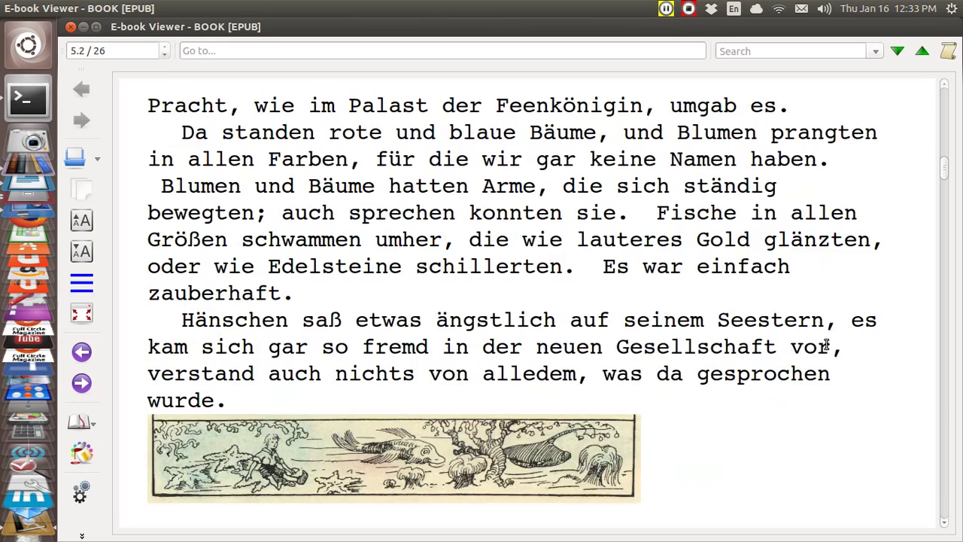
{"action": "scroll", "coordinate": [825, 346], "scroll_direction": "up", "scroll_amount": 5}
{"action": "scroll", "coordinate": [825, 346], "scroll_direction": "up", "scroll_amount": 1}
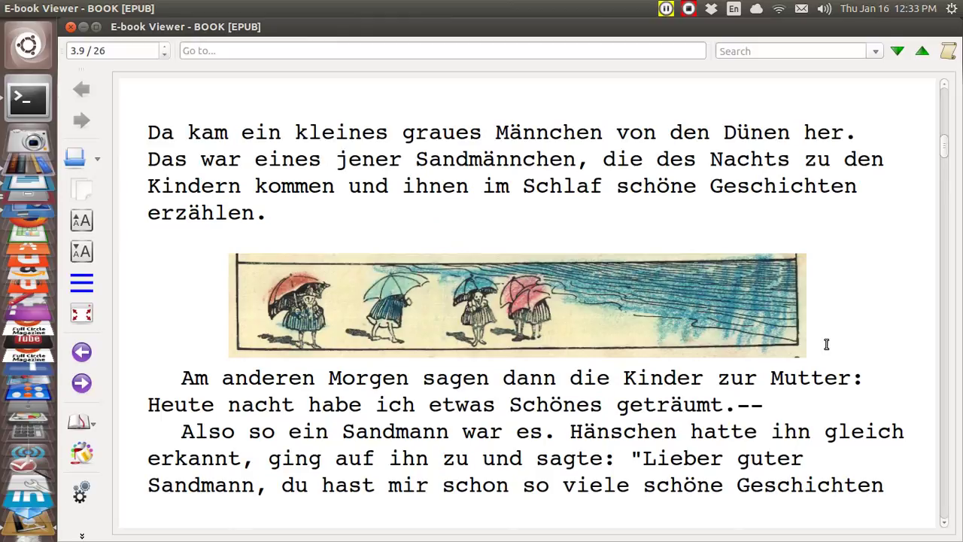
{"action": "scroll", "coordinate": [918, 285], "scroll_direction": "up", "scroll_amount": 1}
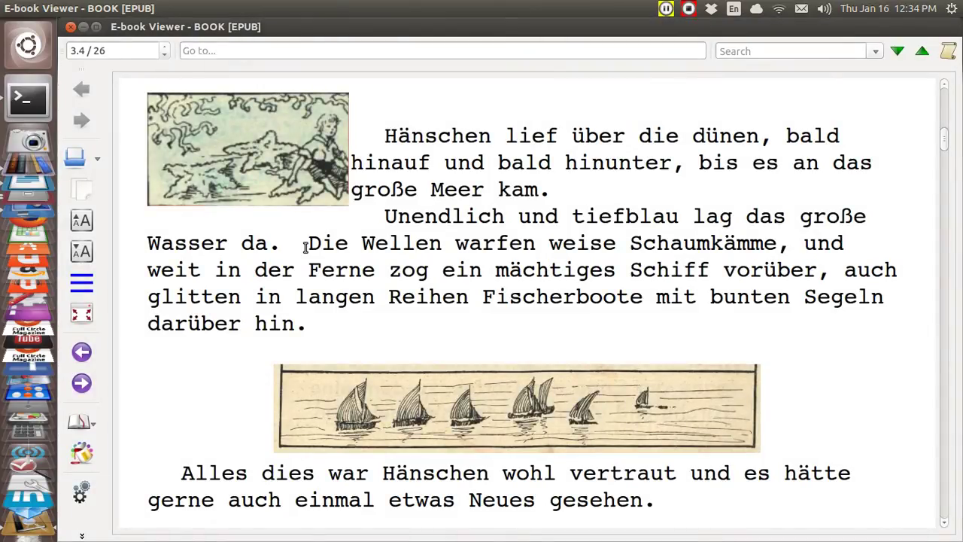
Page through the e-book again from the cover to the umbrella illustration, closing the viewer and the book details window when done
{"action": "key", "text": "Home"}
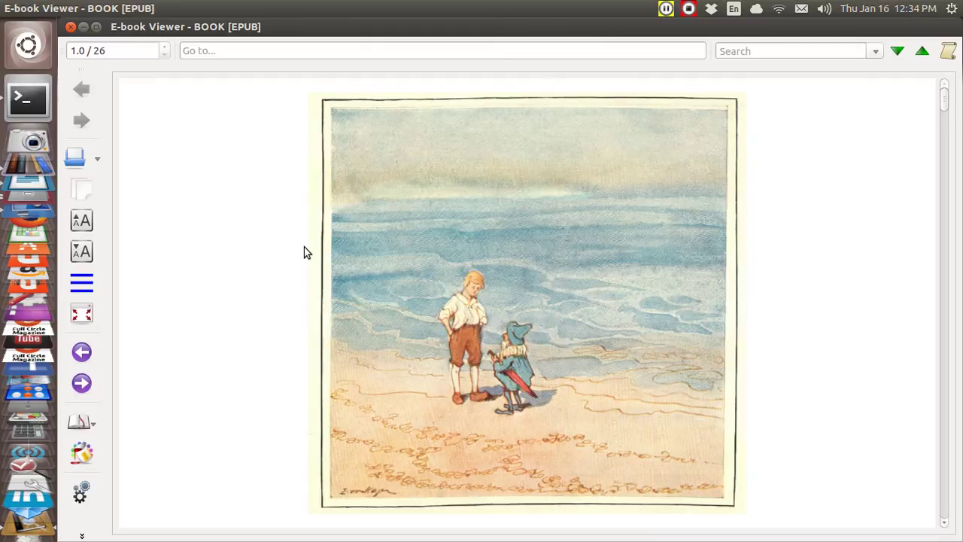
{"action": "key", "text": "Page_Down"}
{"action": "key", "text": "Page_Down"}
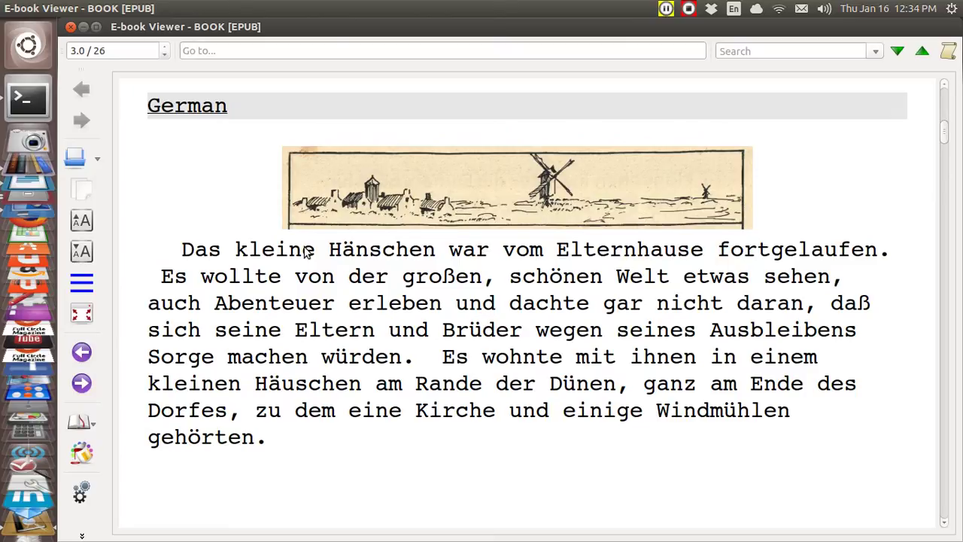
{"action": "key", "text": "Page_Down"}
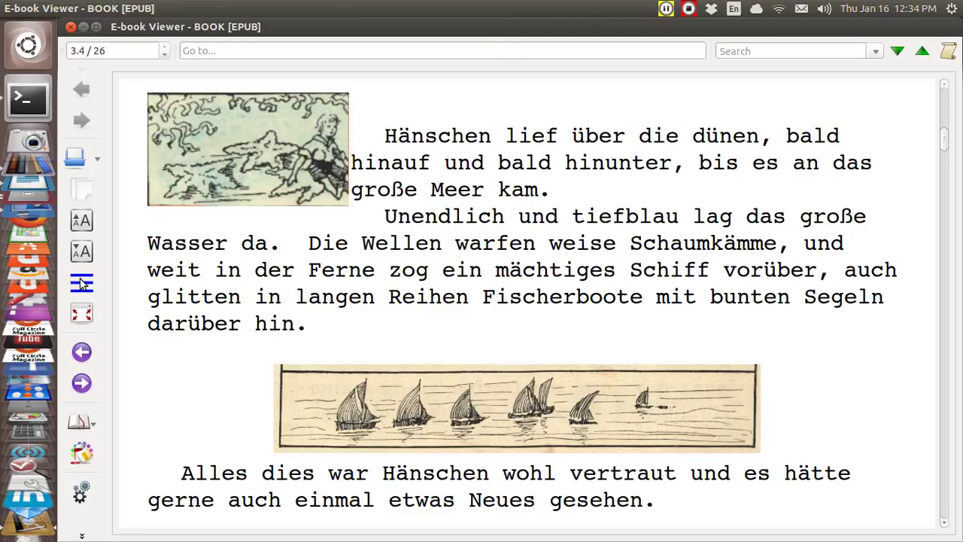
{"action": "key", "text": "Page_Down"}
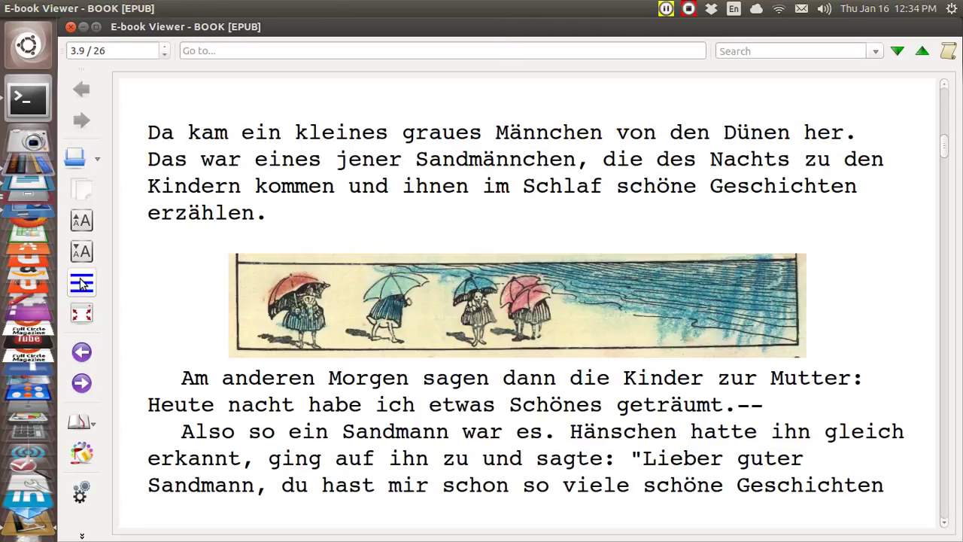
{"action": "left_click", "coordinate": [71, 27]}
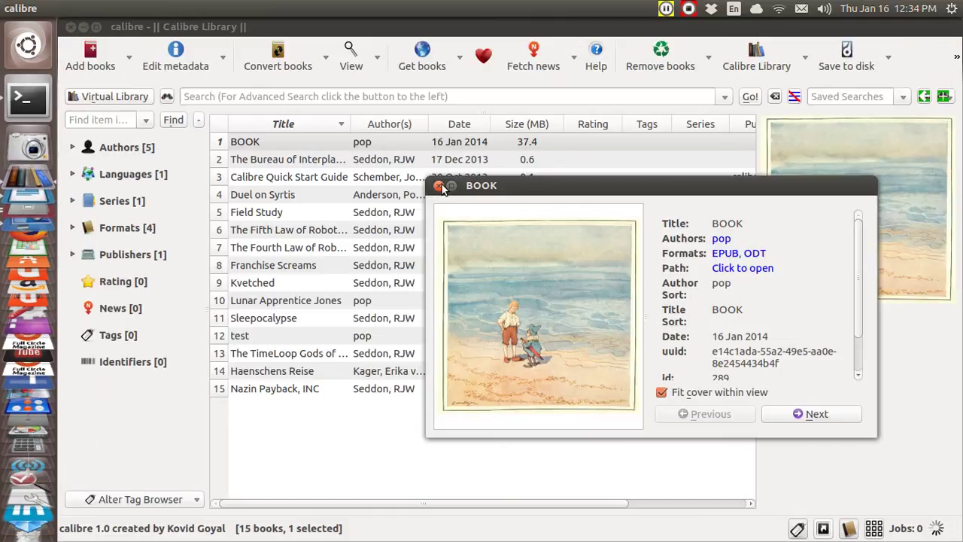
{"action": "left_click", "coordinate": [439, 186]}
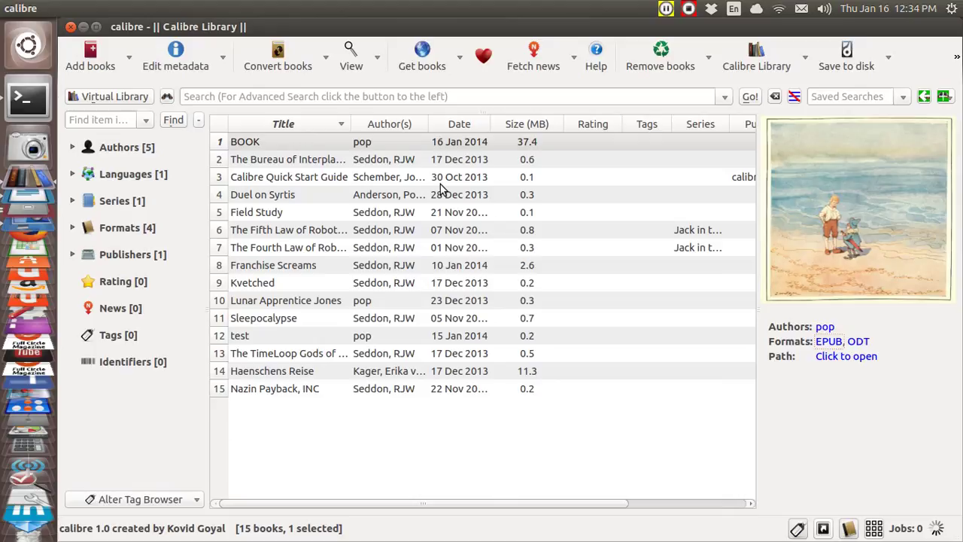